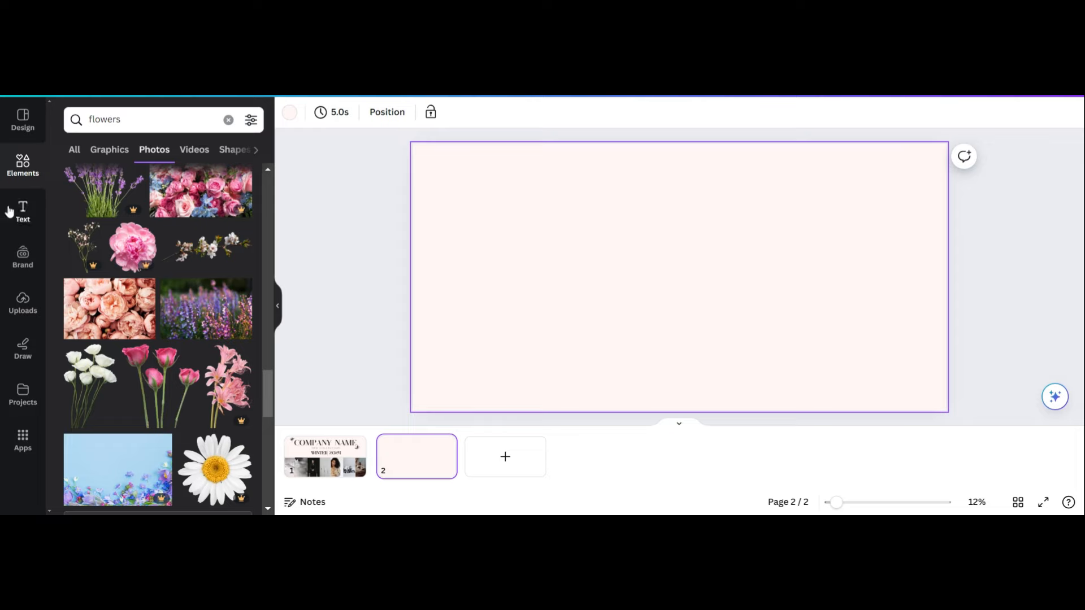
- Add a heading centred near the top of page 2 and change its text to "Company name"
left_click(15, 225)
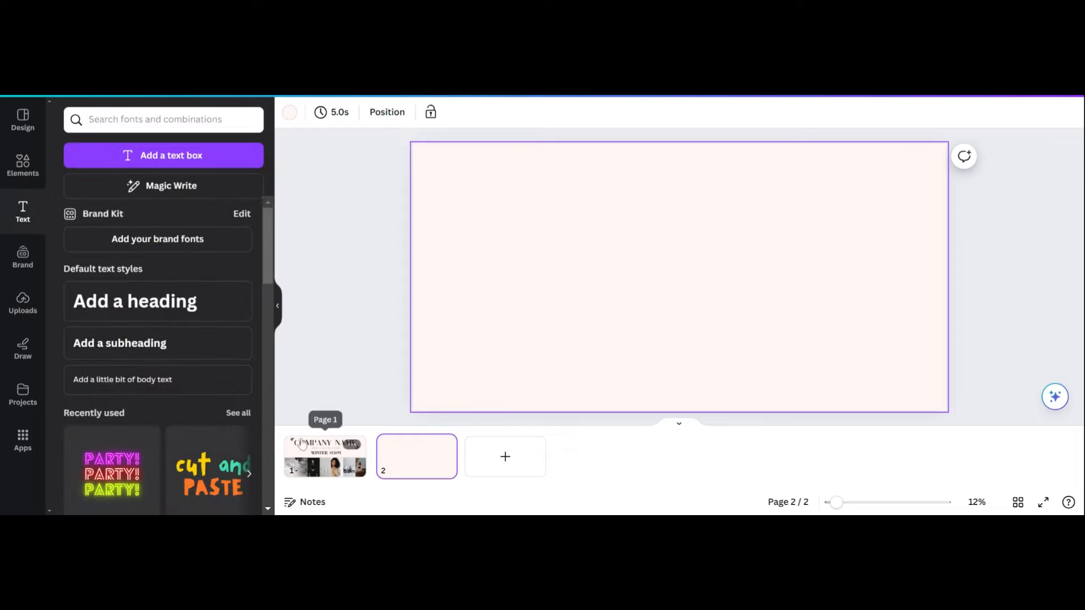
left_click(128, 303)
left_click_drag(782, 278, 663, 209)
left_click(734, 151)
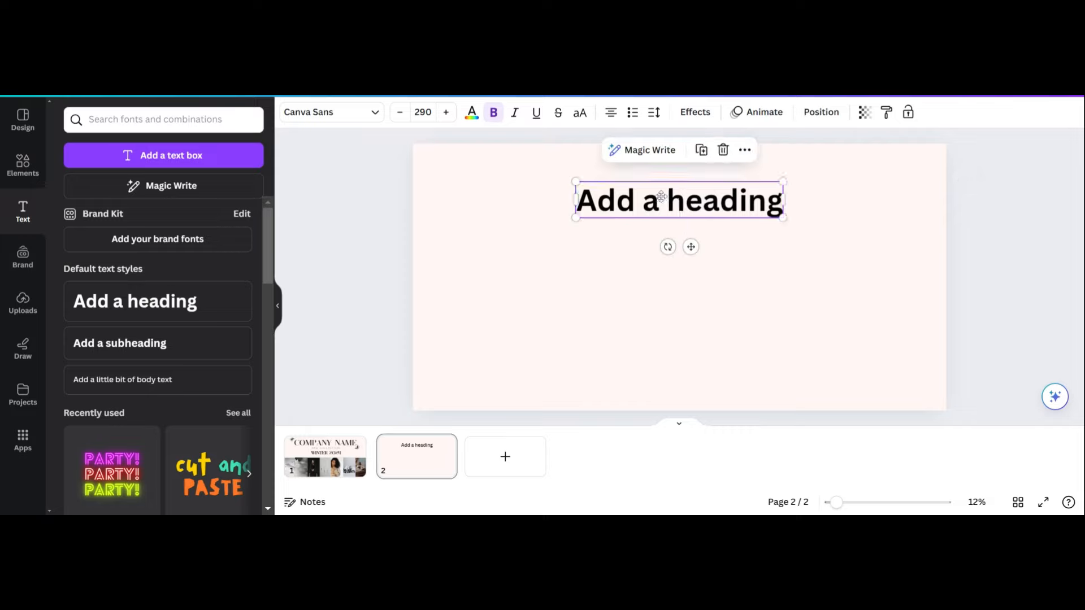
double_click(664, 210)
type("Com")
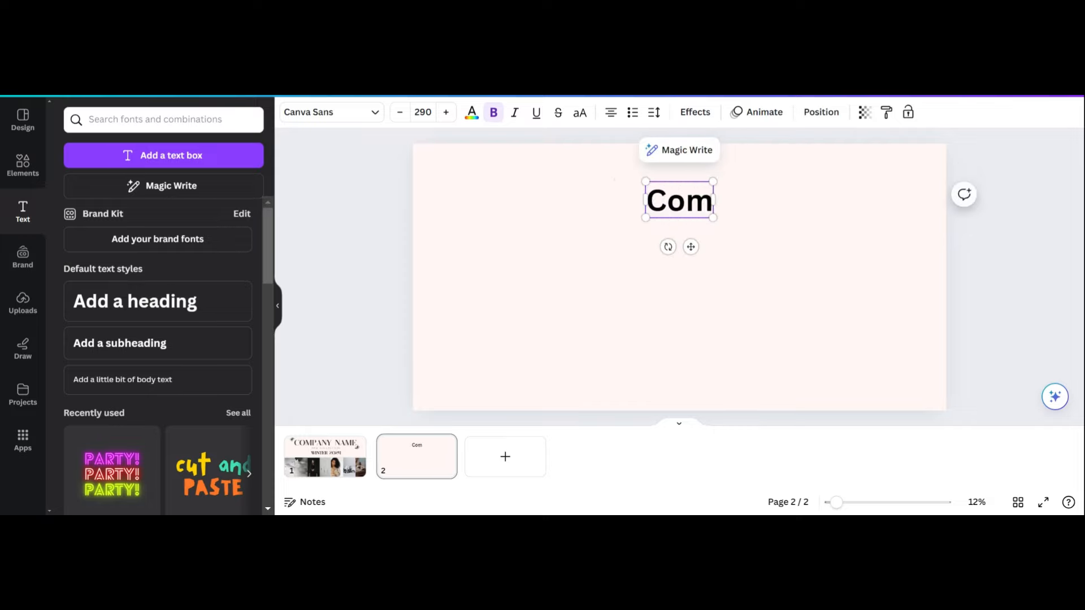
type("pany name")
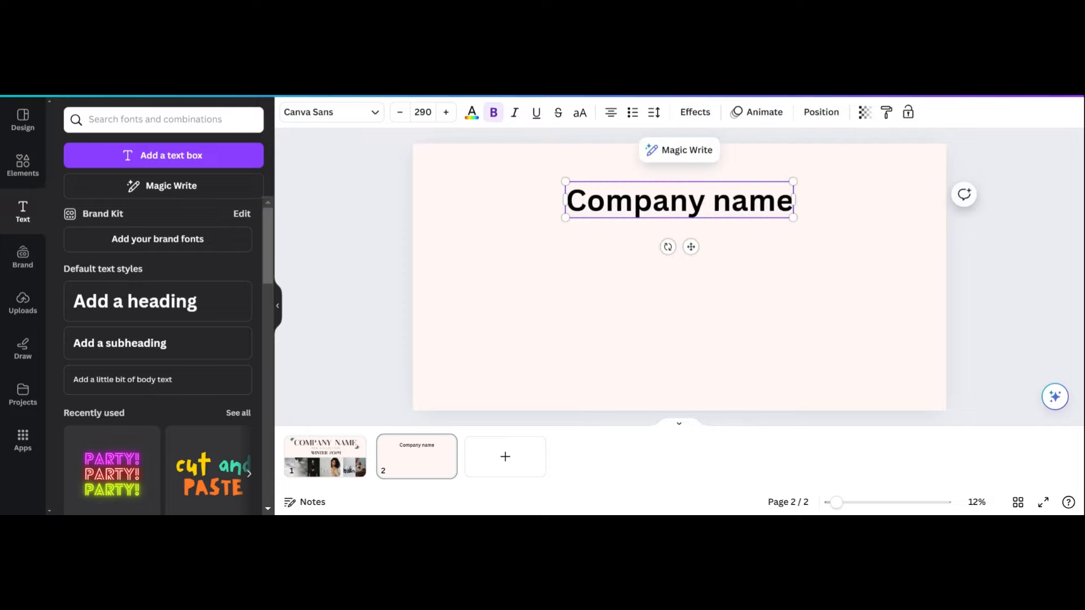
- Change the font of the whole "Company name" heading to Coterie
key("ctrl+a")
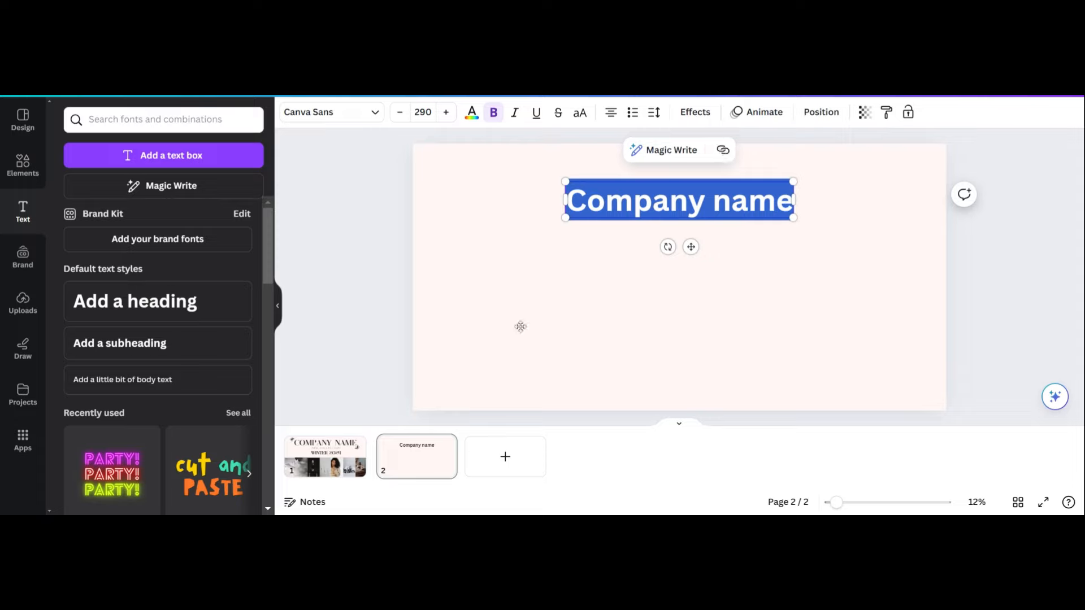
left_click(358, 112)
double_click(90, 149)
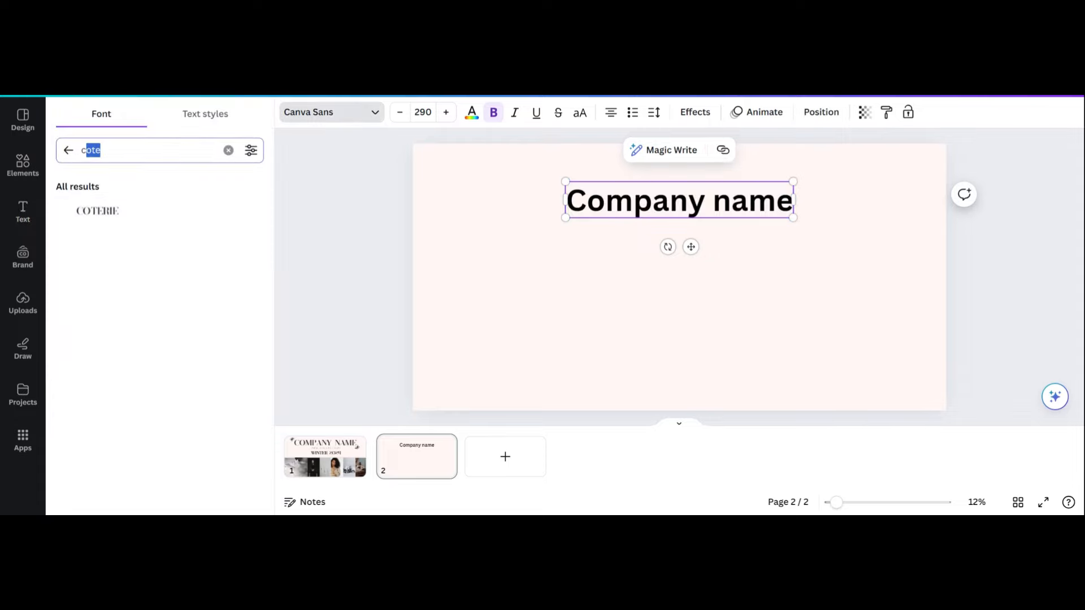
left_click(97, 211)
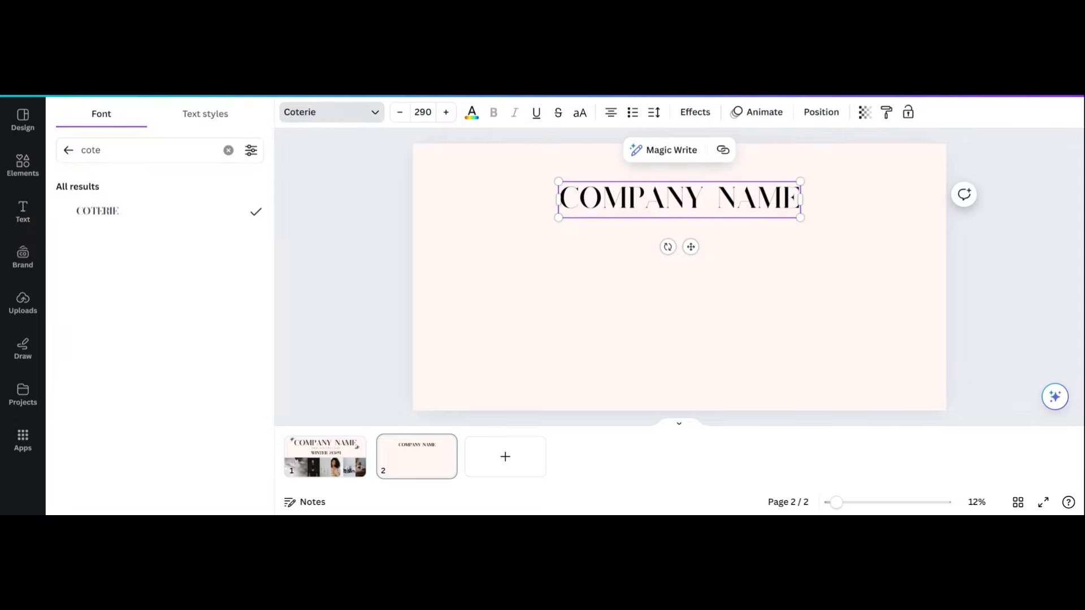
- Set the COMPANY NAME heading's font size to 491 and keep it centred near the top of the page
left_click_drag(799, 198, 560, 198)
left_click(423, 112)
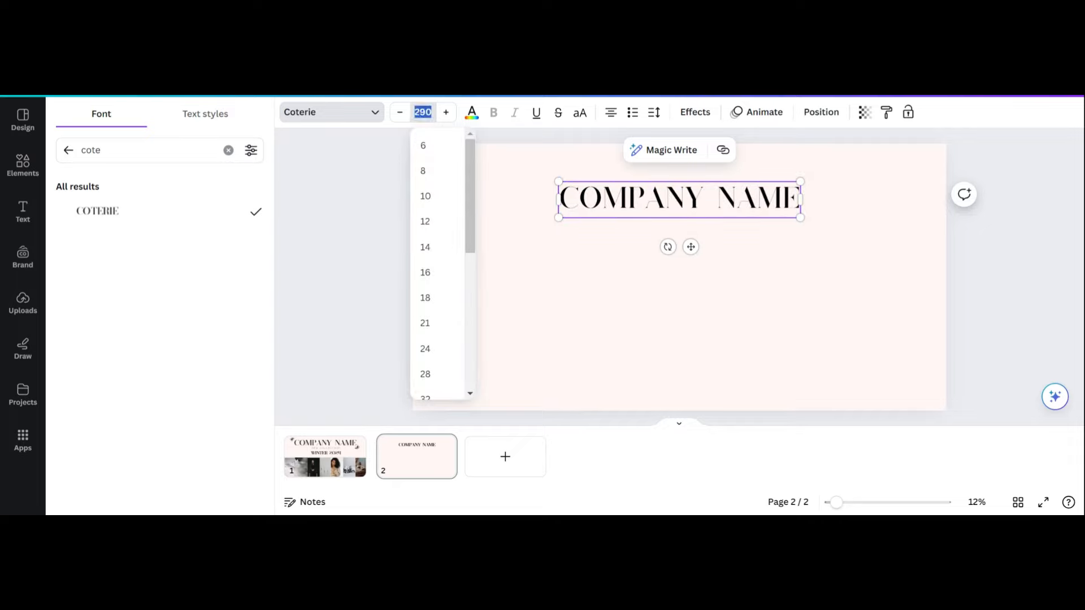
key("Return")
left_click(568, 288)
left_click_drag(669, 198, 668, 186)
left_click(661, 189)
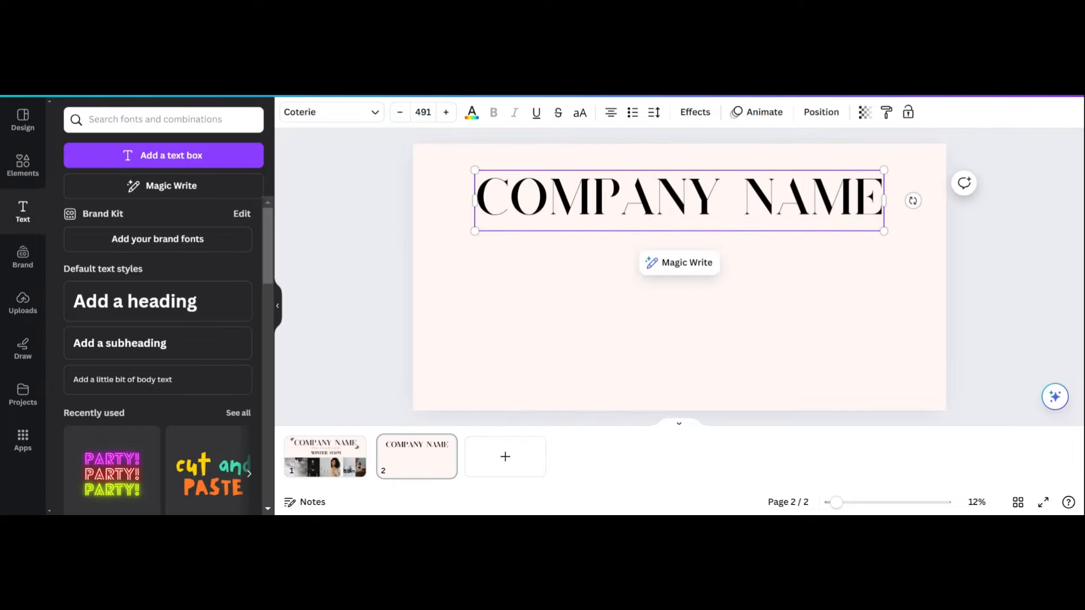
- Duplicate the COMPANY NAME heading and place the copy centred directly beneath the original
left_click(837, 301)
left_click(730, 188)
key("ctrl+d")
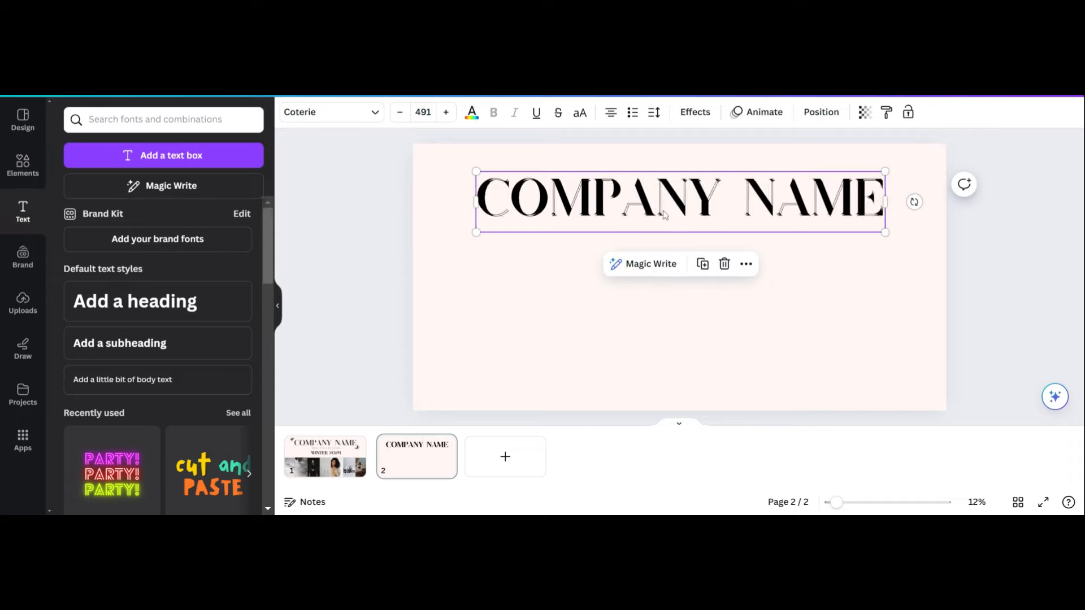
left_click_drag(664, 210, 661, 267)
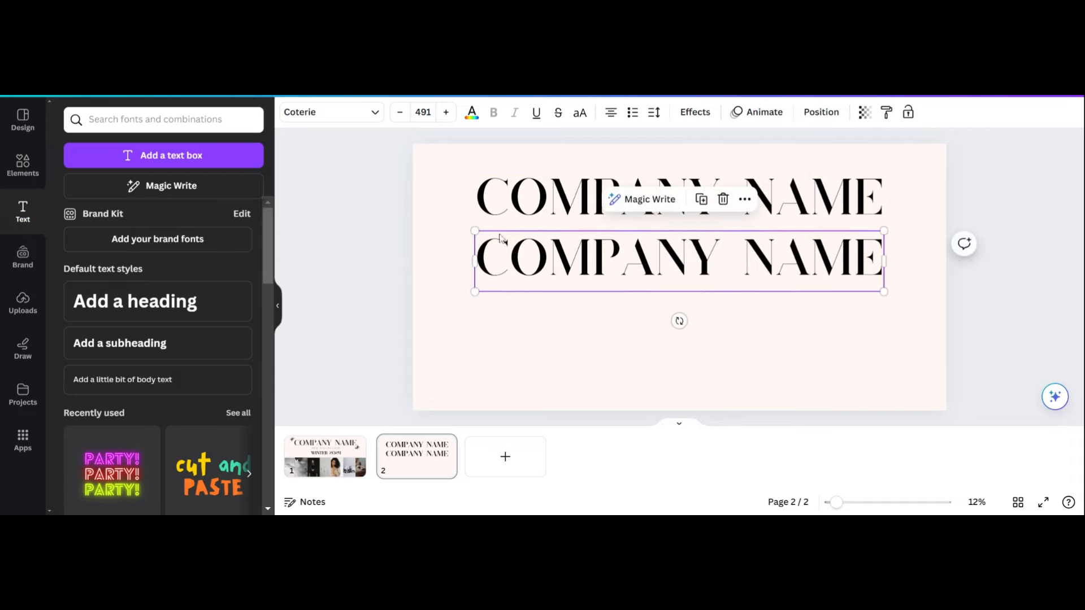
- Set the lower COMPANY NAME copy's font size to 250 and centre it below the main heading
double_click(486, 246)
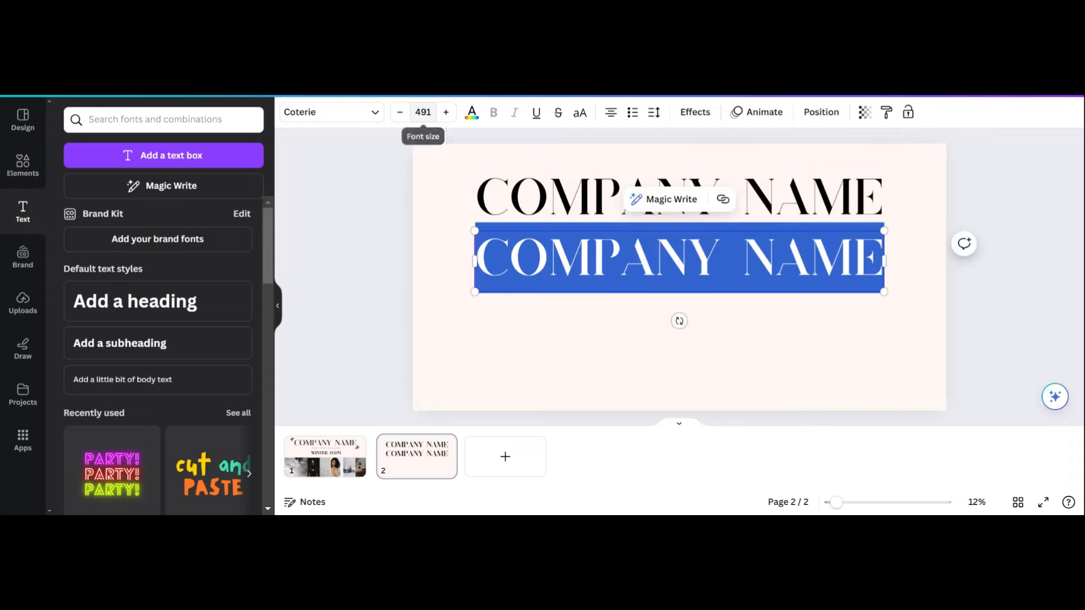
left_click(424, 112)
type("250")
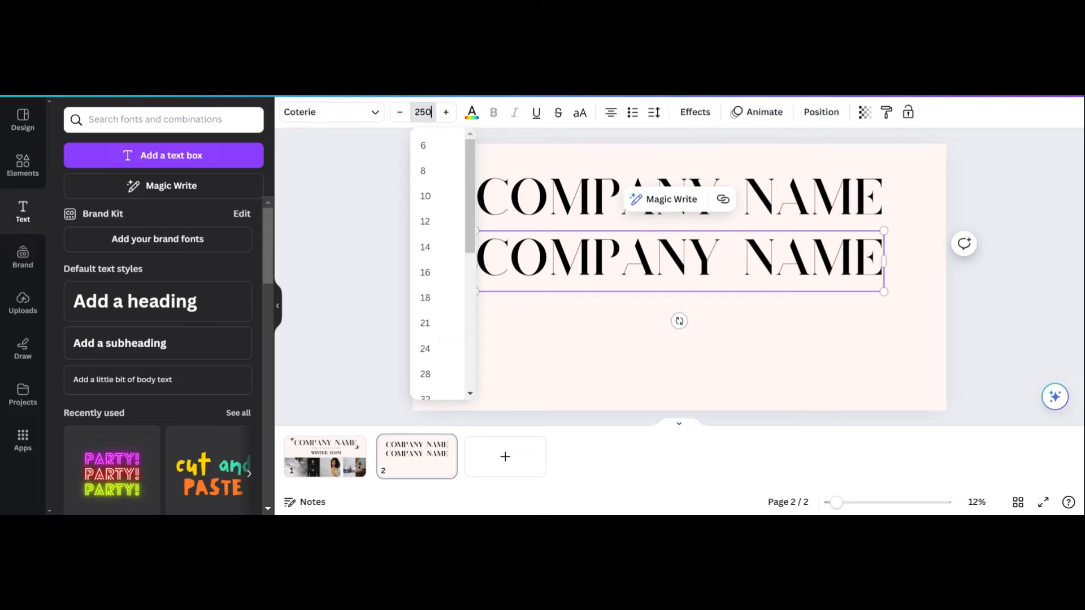
key("Return")
left_click(859, 377)
left_click_drag(686, 251, 685, 266)
- Try to copy the NEW COLLECTION wording from page 1 onto page 2, and delete the pasted text box
left_click(332, 461)
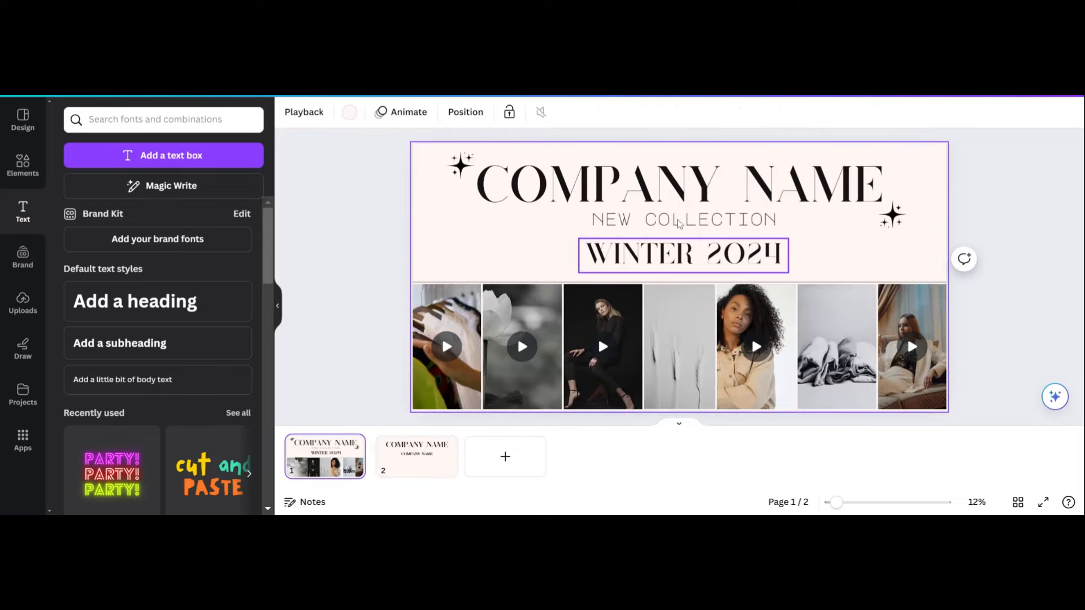
left_click(648, 225)
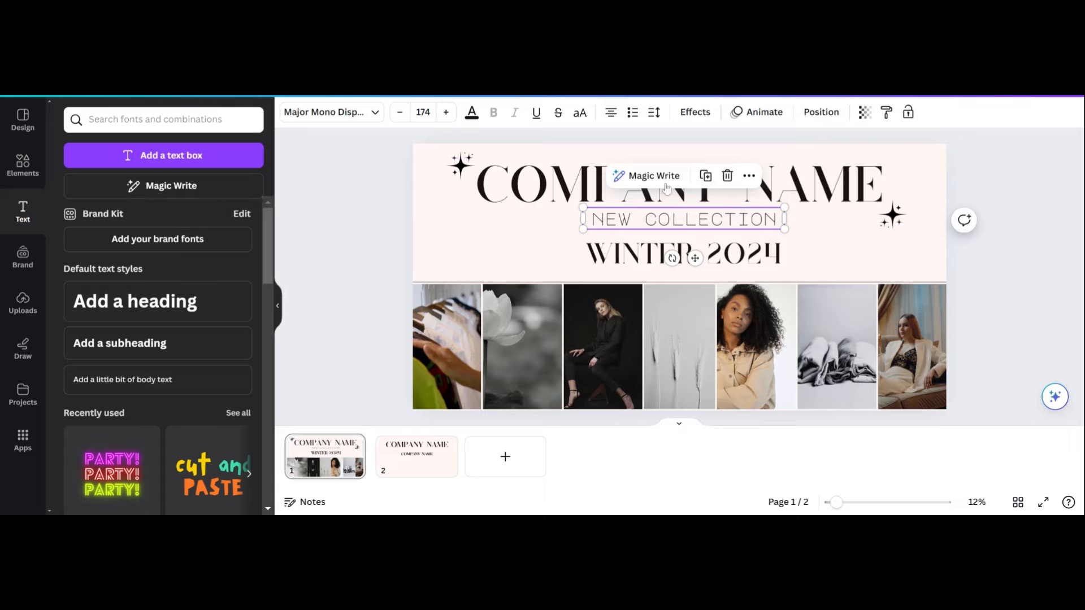
left_click(636, 218)
key("ctrl+c")
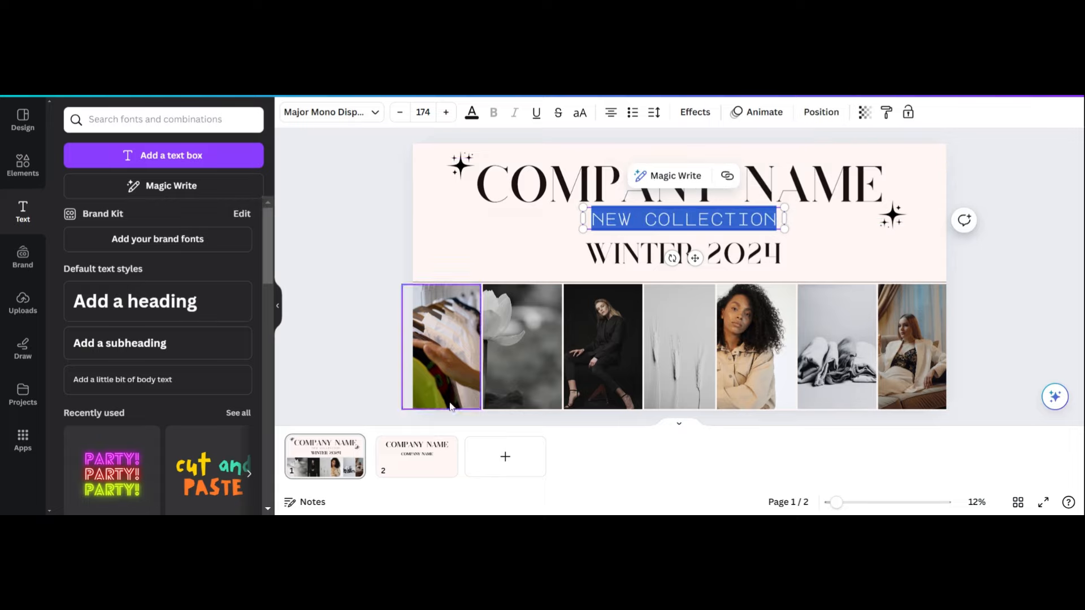
left_click(419, 462)
left_click(642, 230)
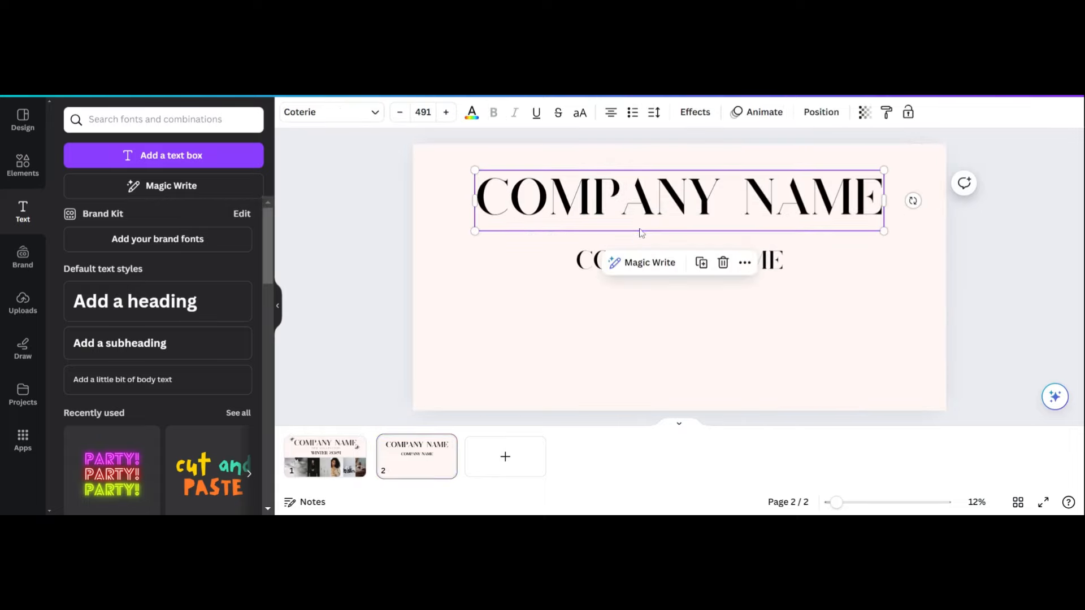
left_click(539, 267)
left_click(607, 261)
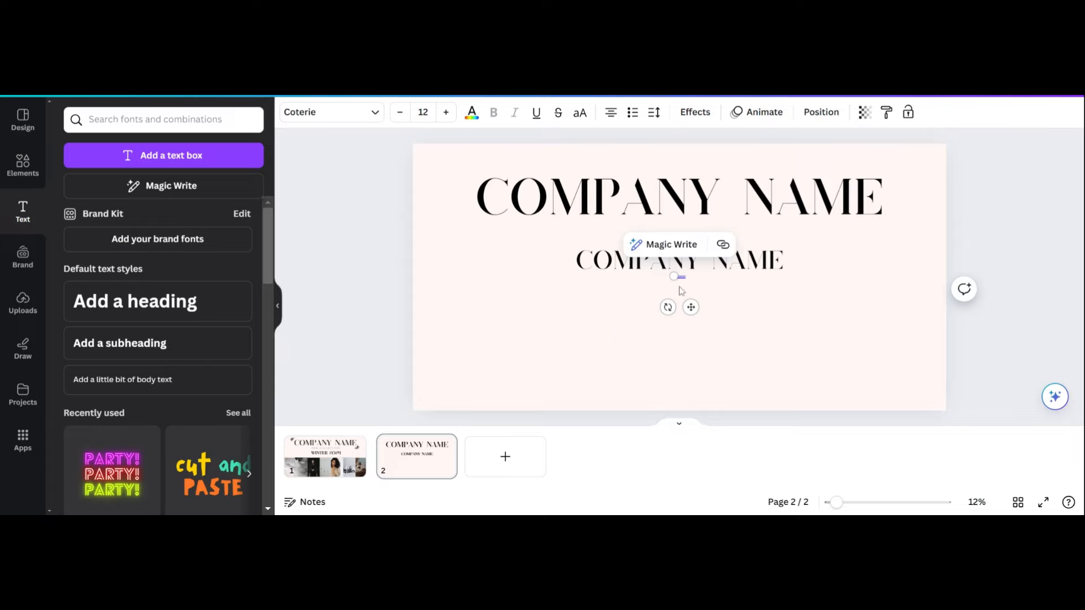
key("Delete")
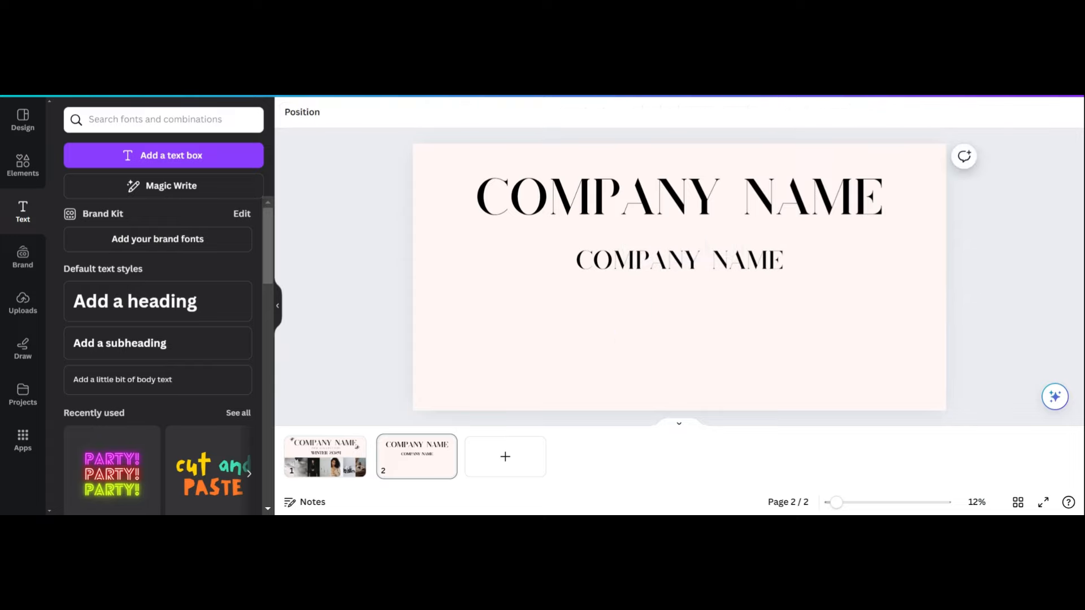
- Copy the NEW COLLECTION text box from page 1 to page 2 and centre it just under the main heading
left_click(321, 474)
left_click(690, 218)
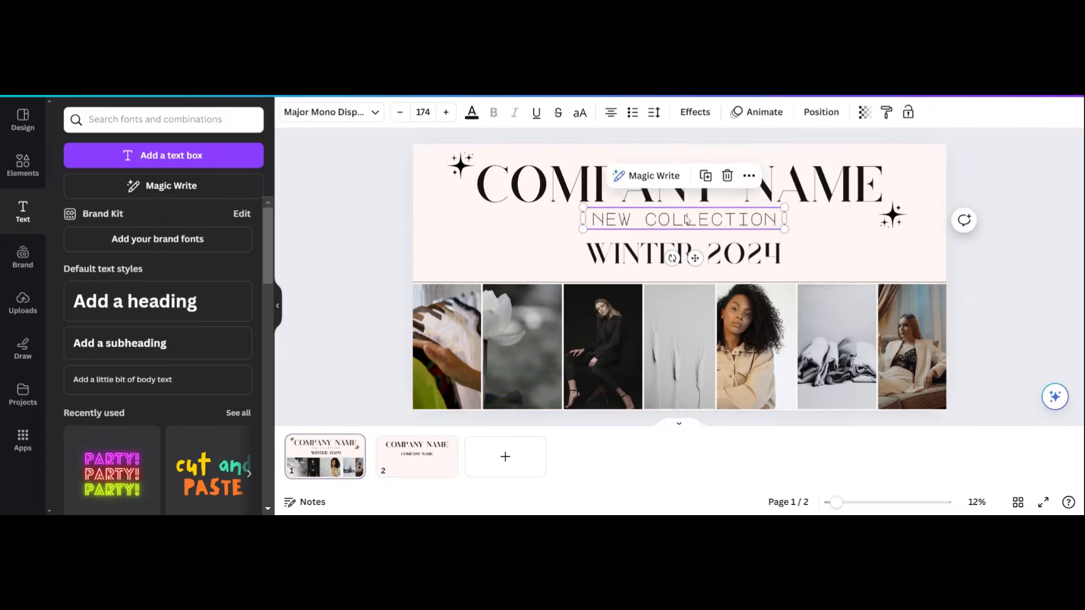
left_click(420, 462)
key("ctrl+v")
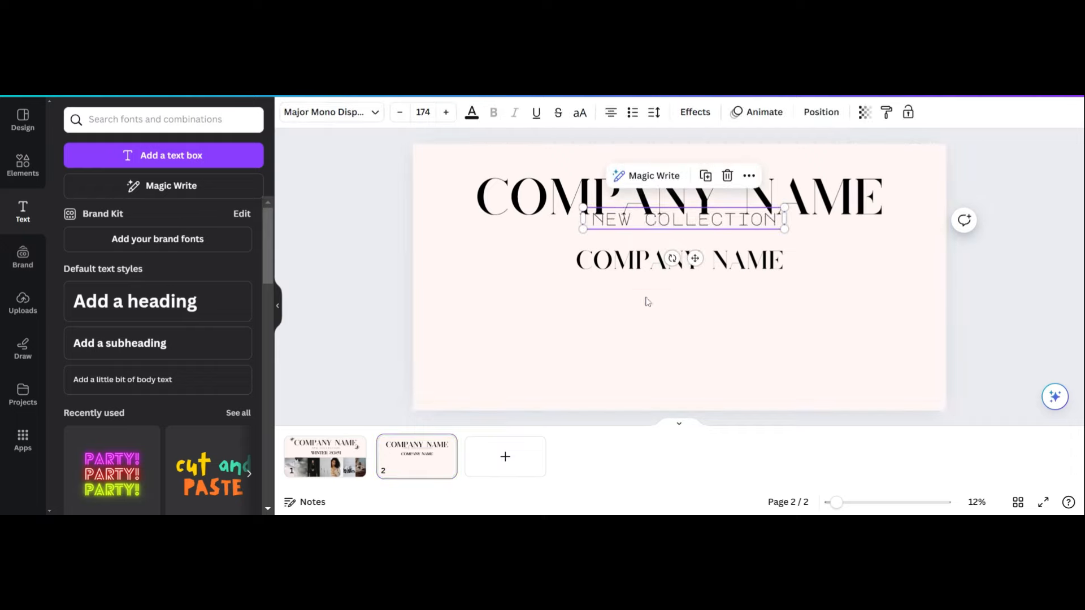
left_click_drag(651, 213, 651, 233)
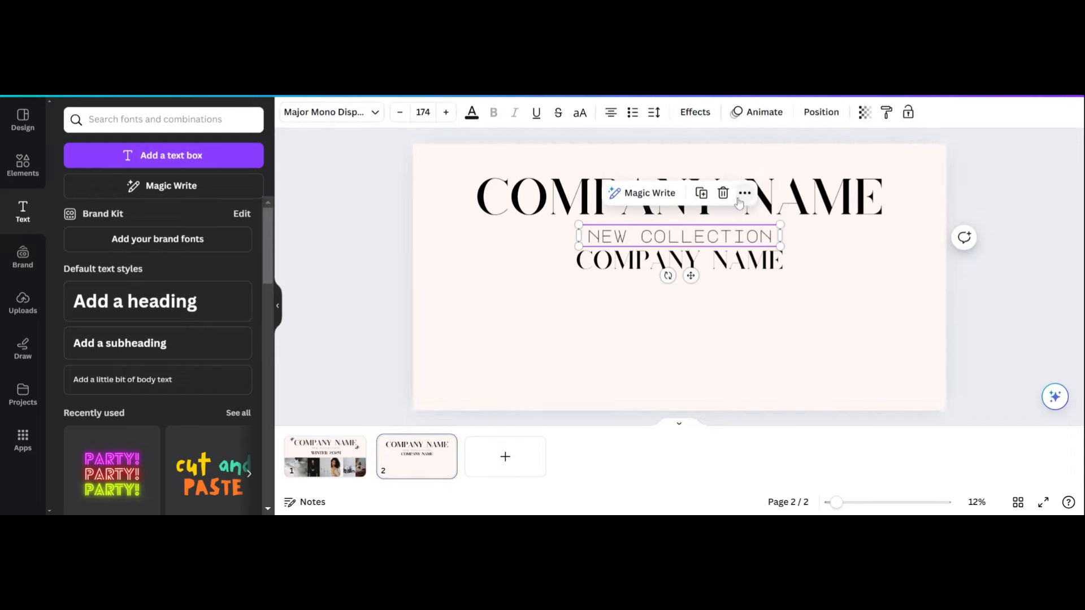
- Move the smaller COMPANY NAME text down to leave a gap beneath NEW COLLECTION, keeping it centred
left_click(744, 192)
left_click(579, 189)
left_click(700, 195)
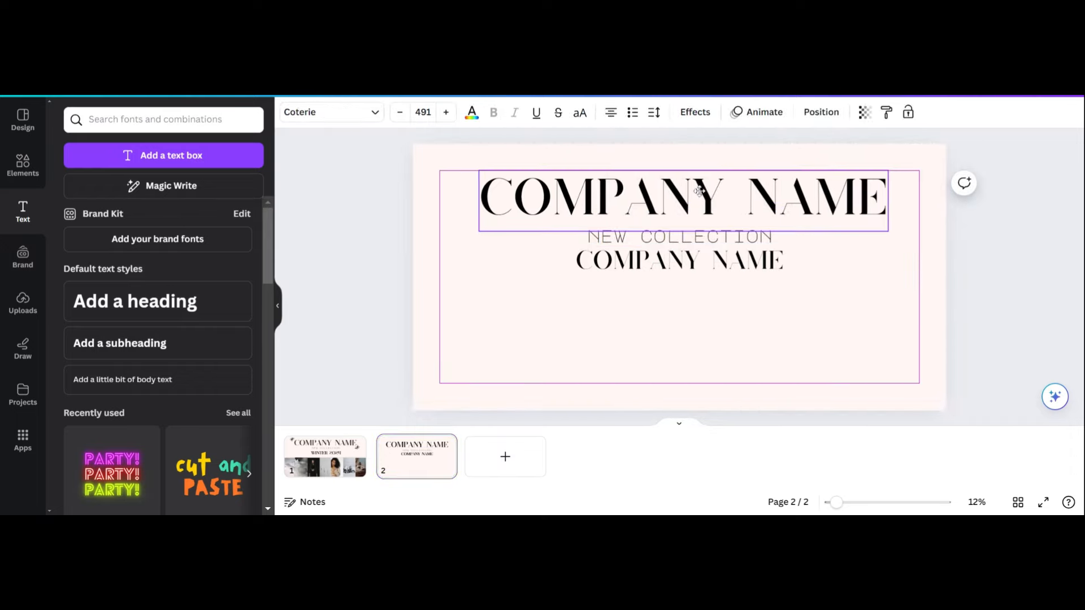
left_click_drag(691, 239, 686, 234)
left_click_drag(692, 257, 701, 267)
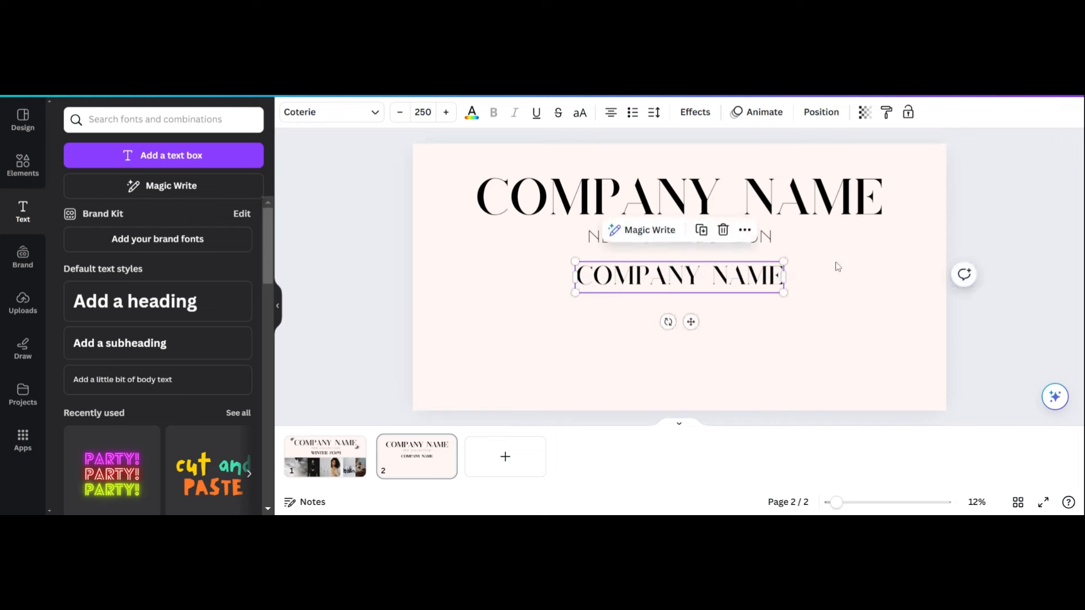
left_click(854, 264)
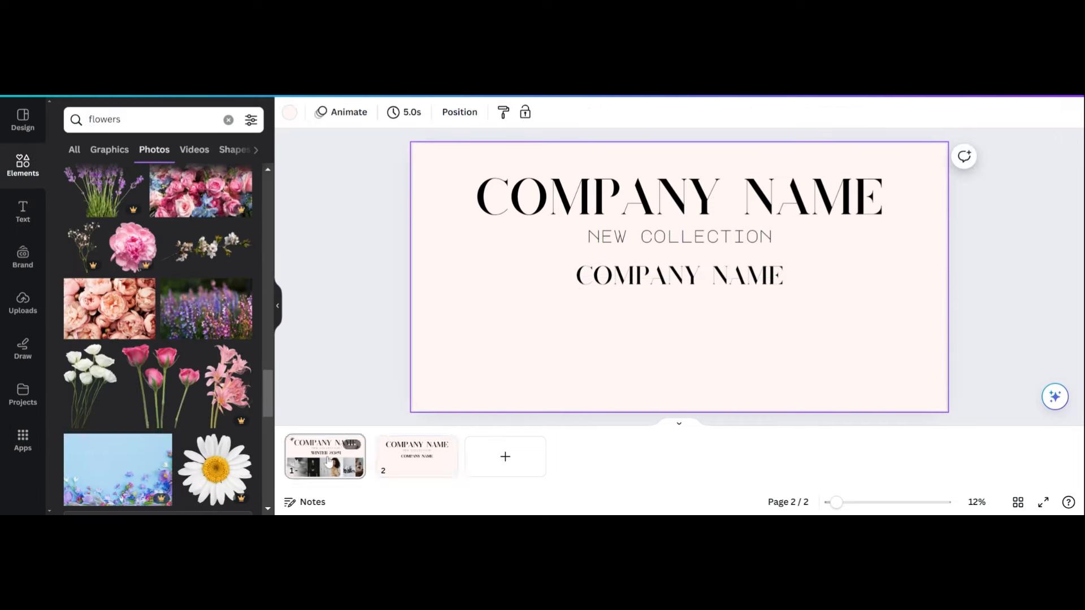
- Check the star decorations on page 1, return to page 2 and search the element graphics for "stars"
left_click(328, 460)
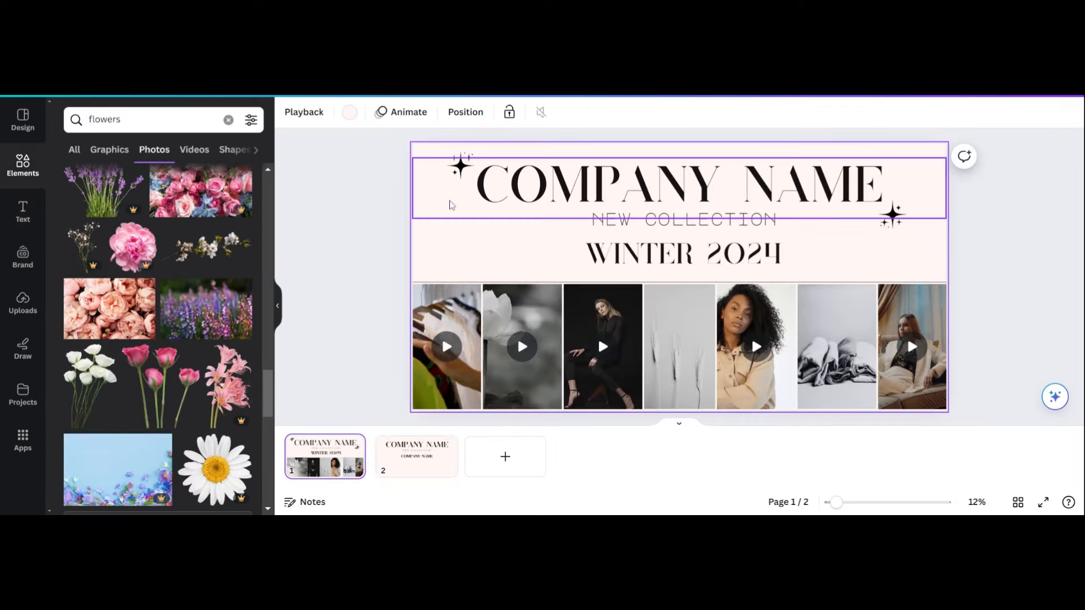
left_click(418, 461)
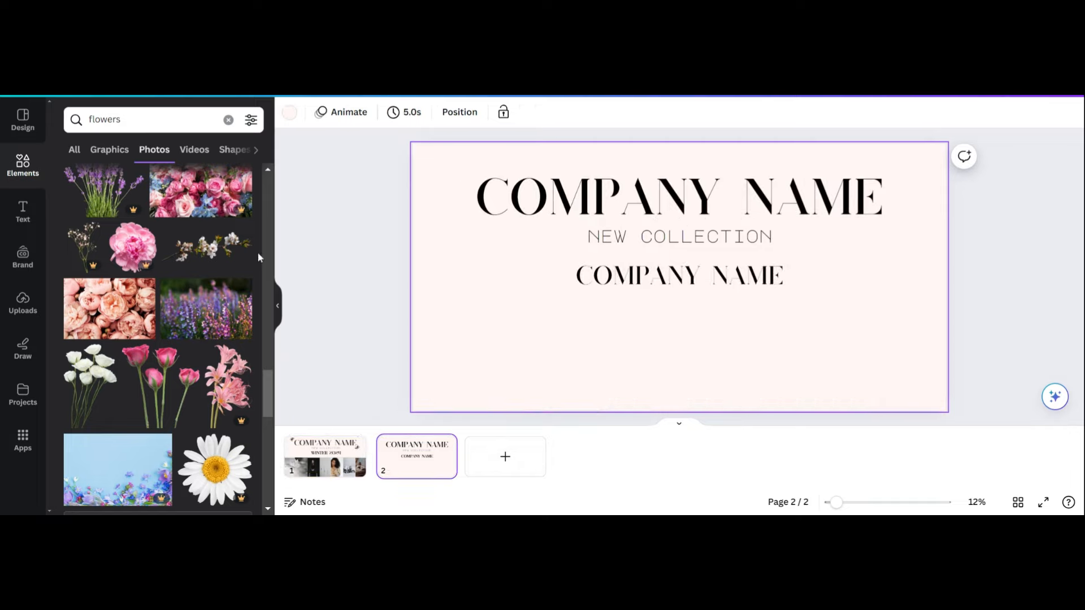
left_click(107, 119)
type("stars")
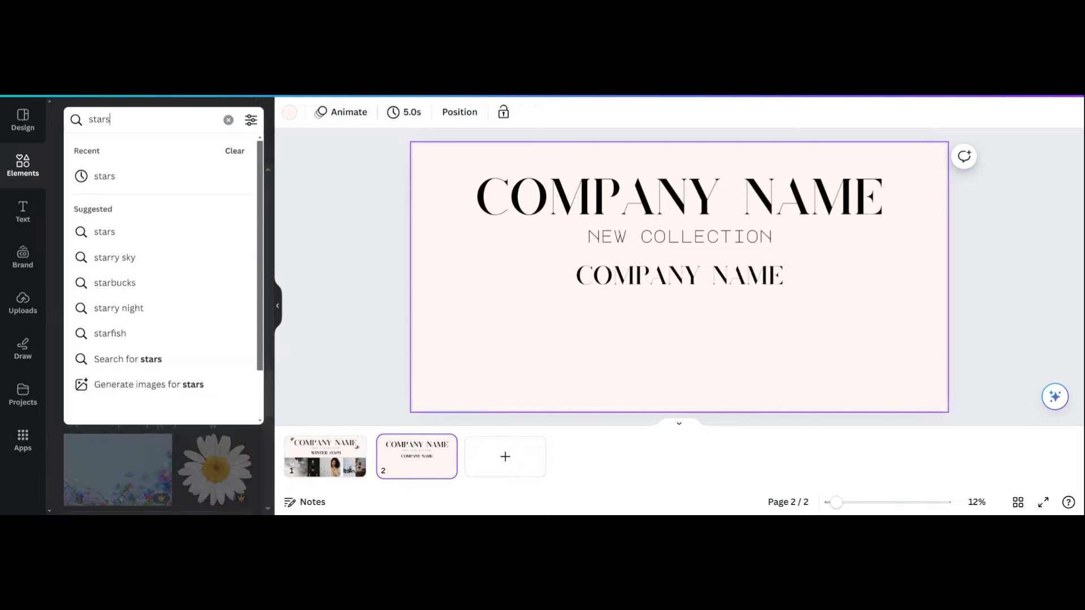
key("Return")
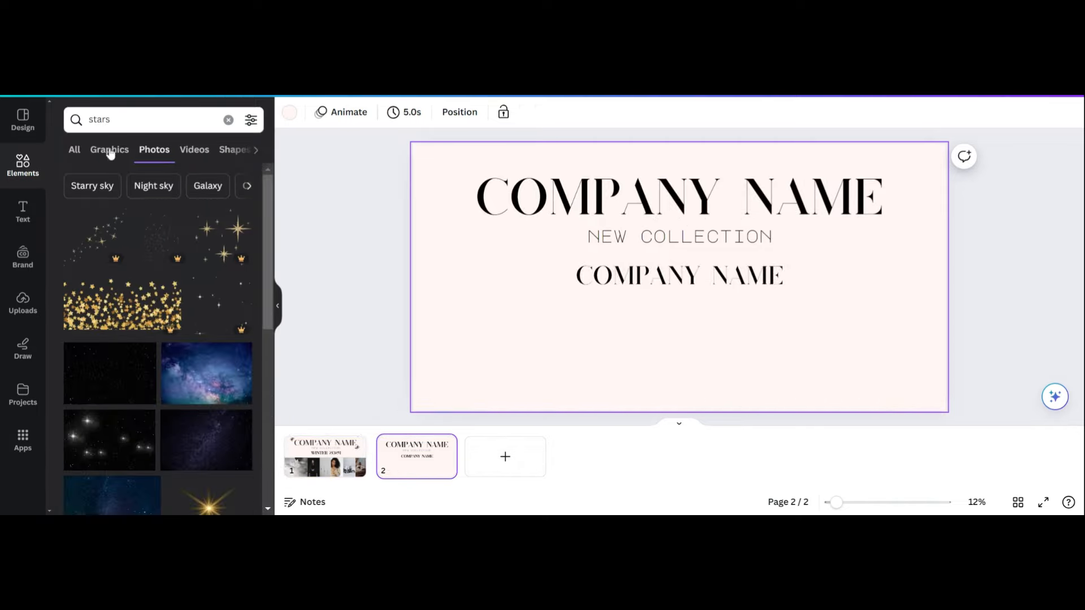
left_click(103, 150)
- Add the black three-sparkle star graphic to page 2 as a small accent at the heading's upper-left corner
scroll(93, 230, "down", 3)
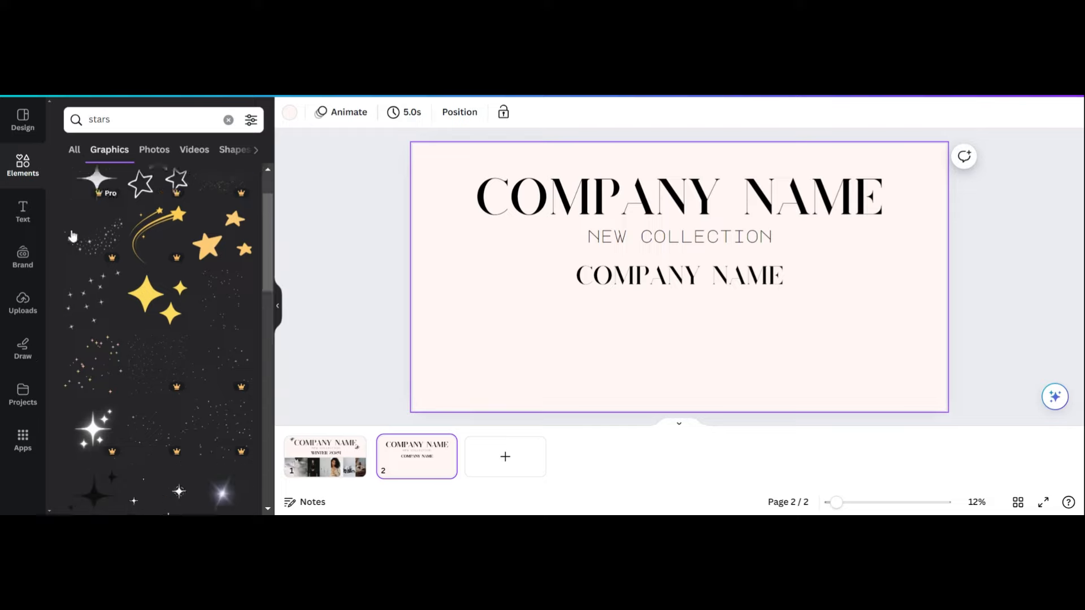
scroll(92, 229, "down", 3)
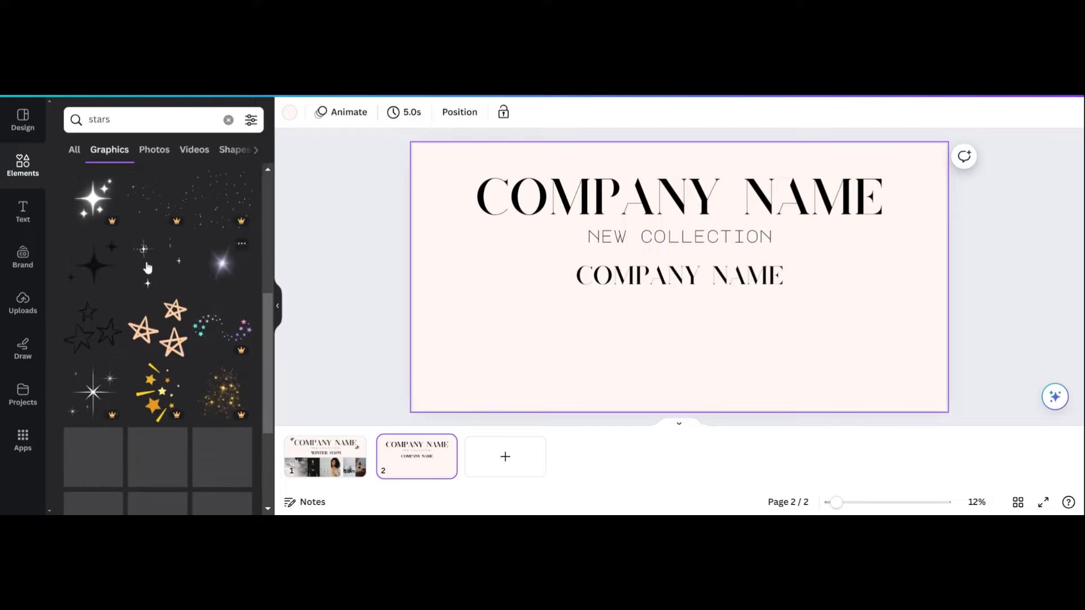
scroll(180, 300, "up", 2)
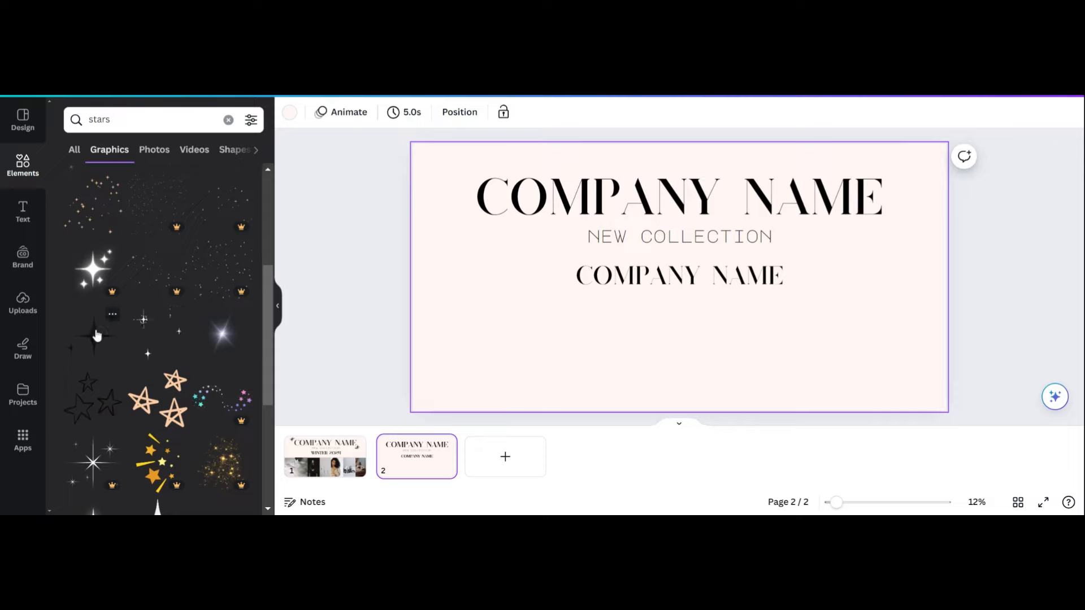
left_click_drag(82, 350, 443, 310)
left_click_drag(540, 264, 472, 184)
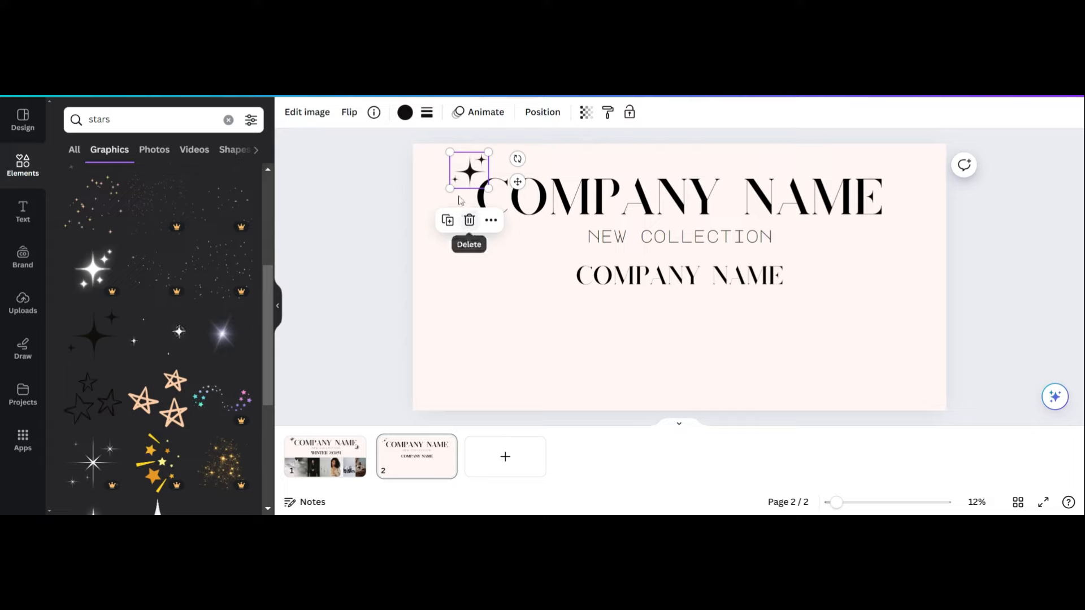
- Duplicate the black three-sparkle star graphic and place the copy at the lower-right corner of the main COMPANY NAME heading
right_click(467, 181)
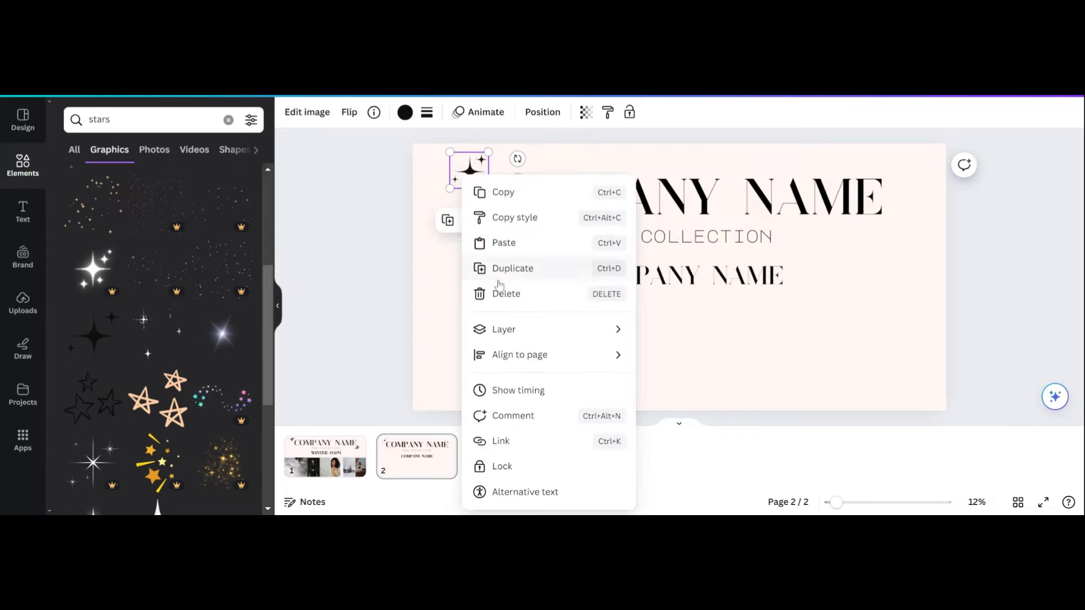
left_click(520, 270)
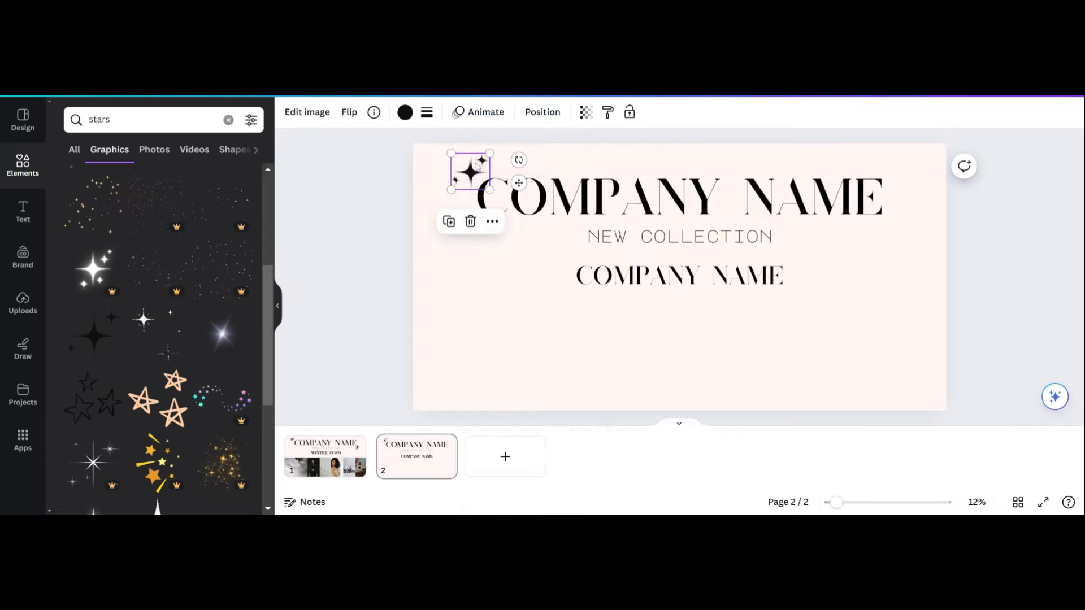
left_click_drag(486, 164, 895, 218)
left_click(860, 321)
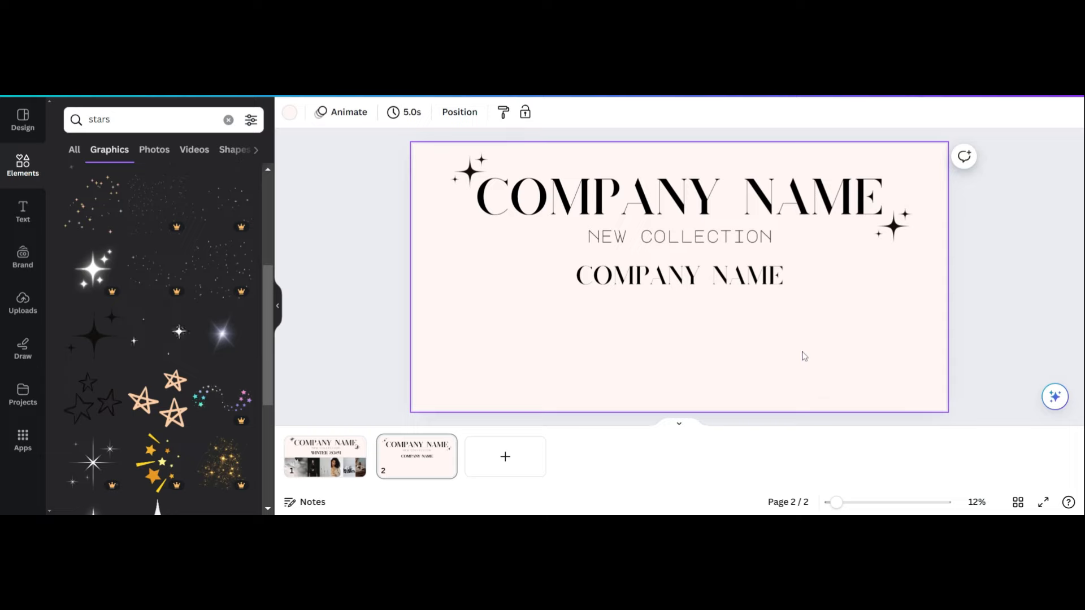
- Check the divider line on page 1, return to page 2 and search the elements for "line"
left_click(335, 467)
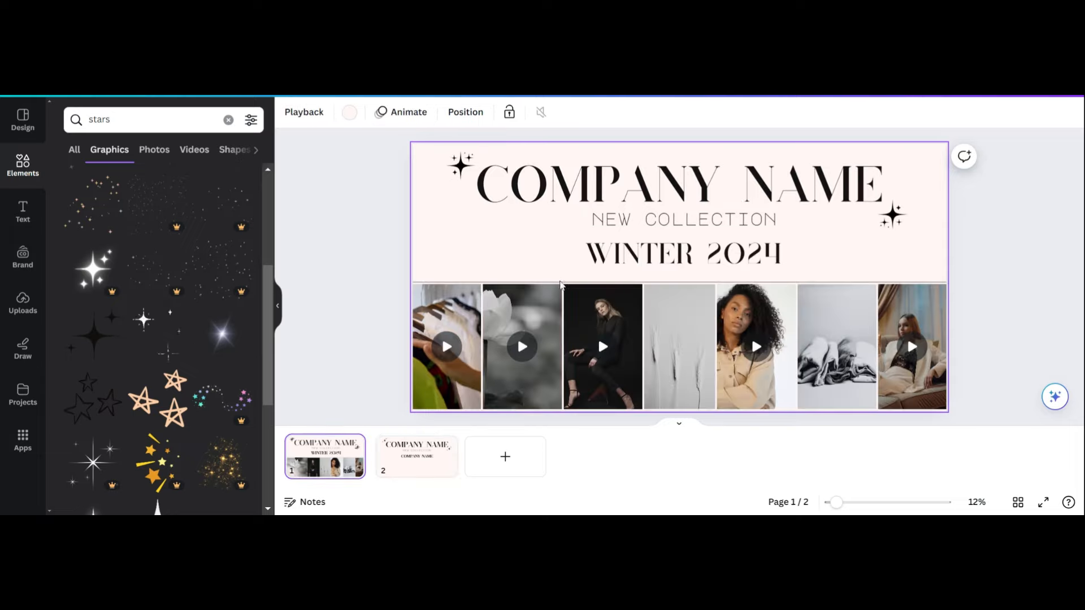
left_click(561, 283)
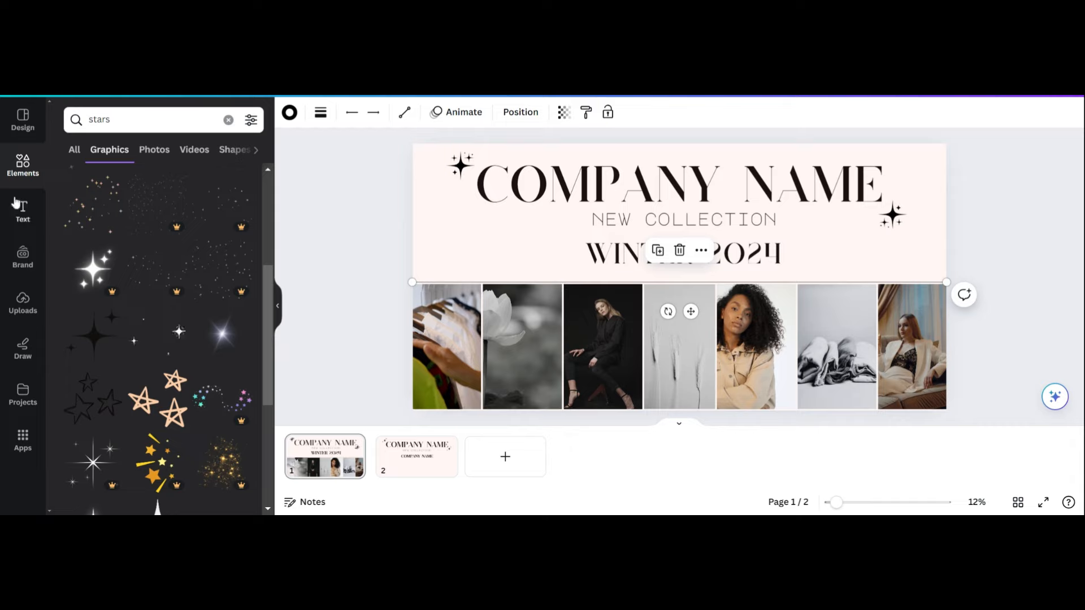
left_click(412, 464)
left_click_drag(124, 120, 40, 125)
type("line")
key("Return")
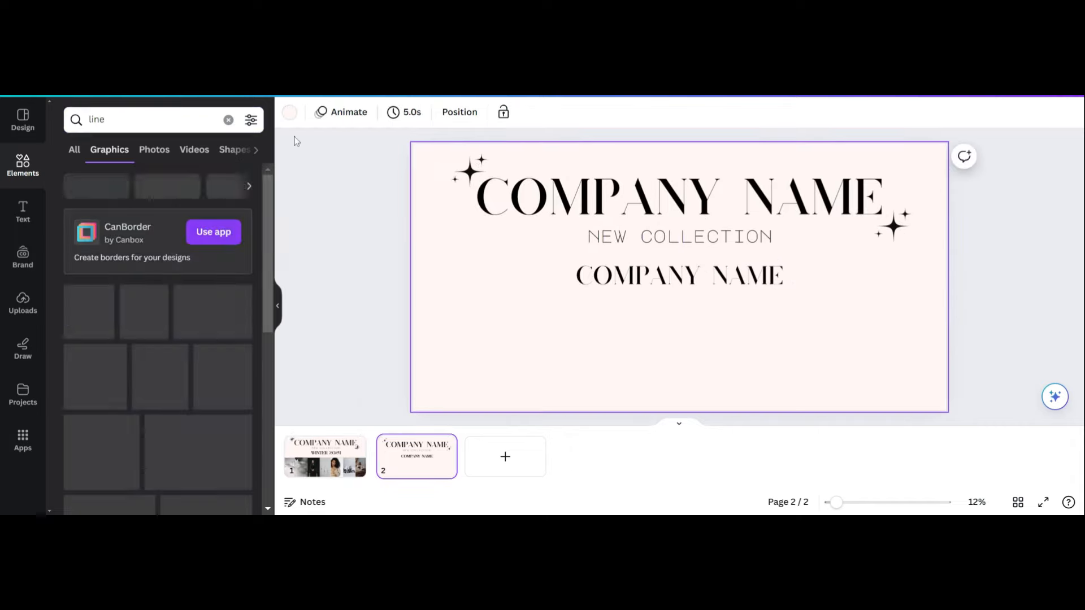
- Add a plain solid line from the shape results just below the smaller COMPANY NAME text and stretch it across the full page width
left_click(234, 148)
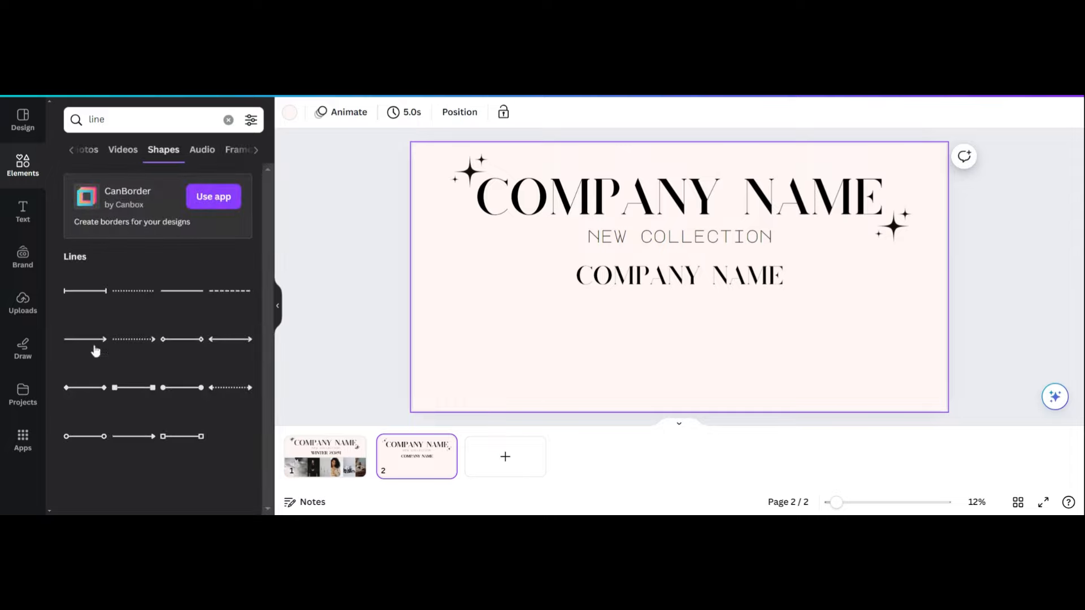
left_click(178, 299)
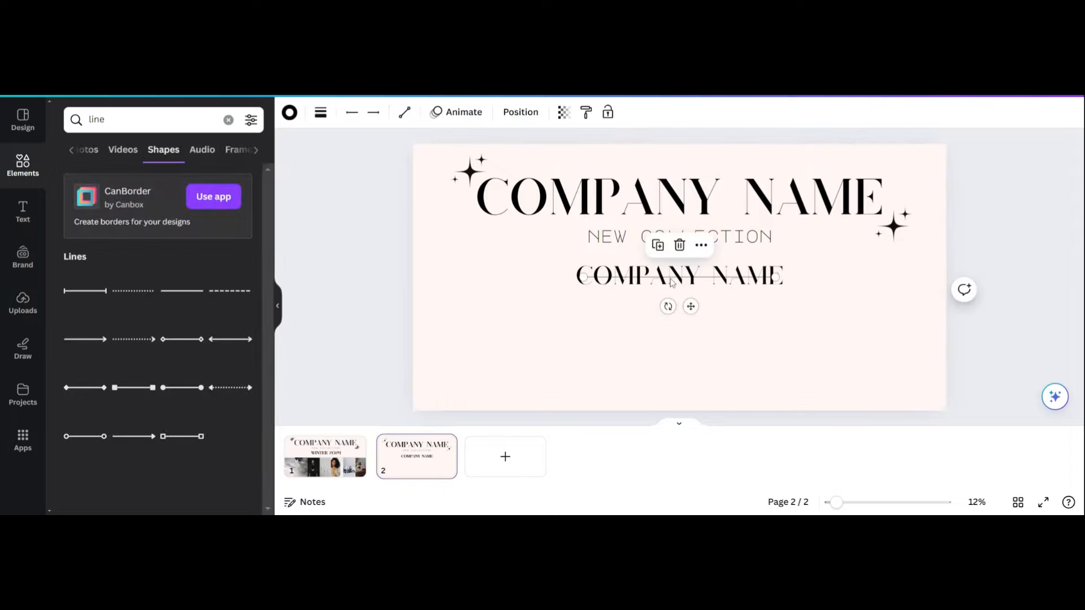
left_click_drag(667, 278, 503, 294)
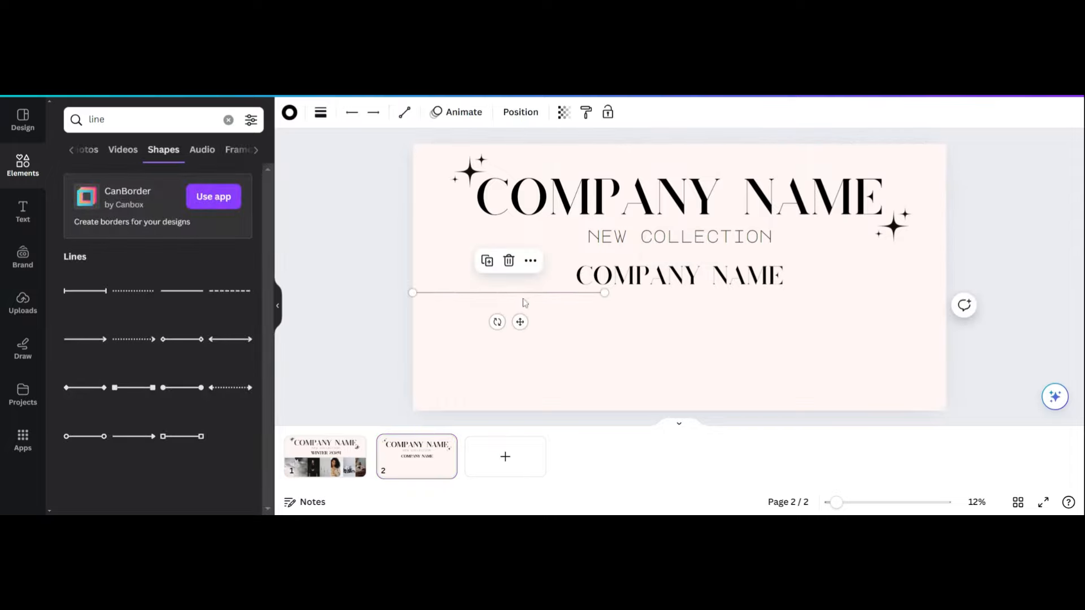
left_click_drag(605, 293, 959, 292)
left_click_drag(414, 299, 411, 295)
left_click(507, 368)
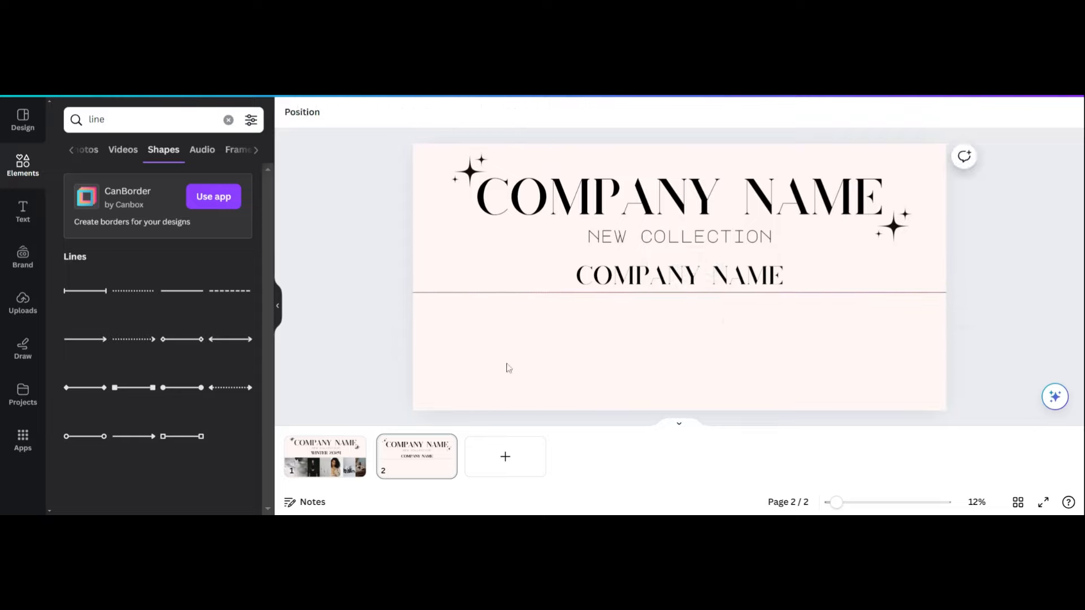
- Copy the first video frame from page 1's image strip and paste it onto page 2
left_click(323, 469)
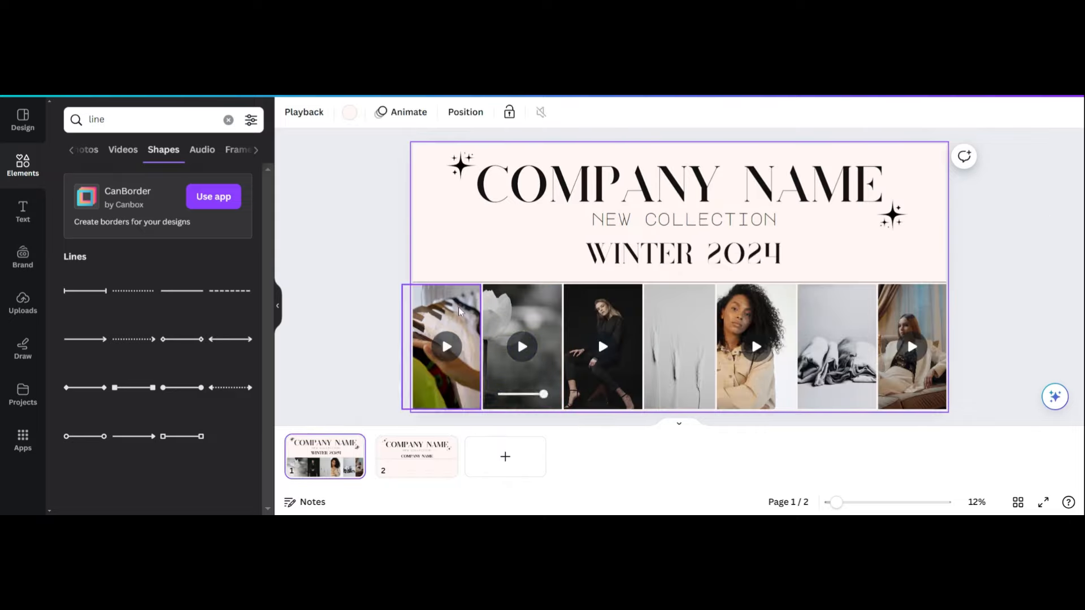
left_click(408, 314)
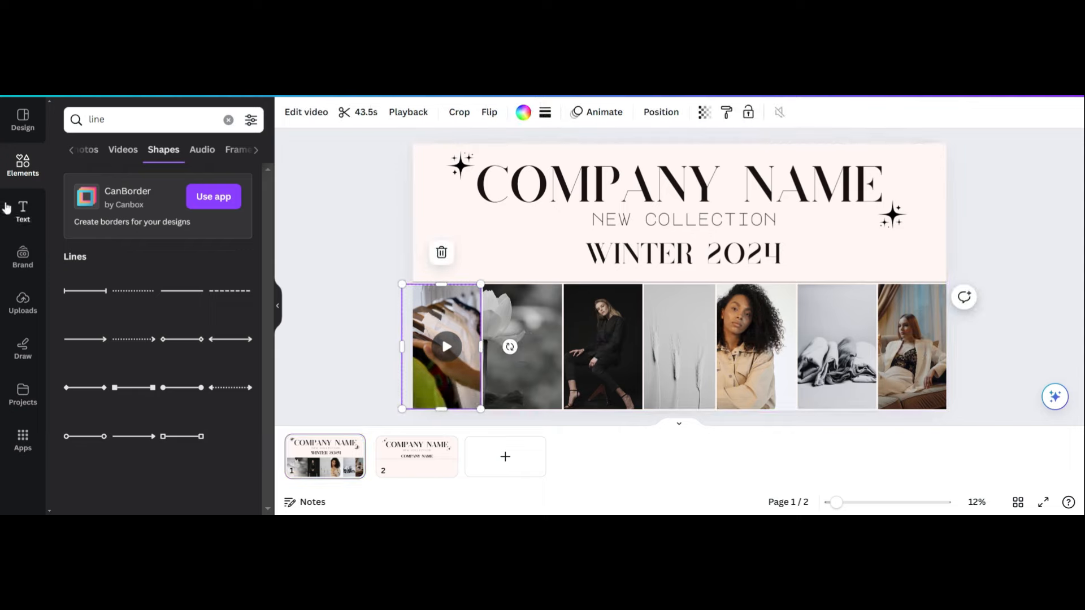
left_click(23, 305)
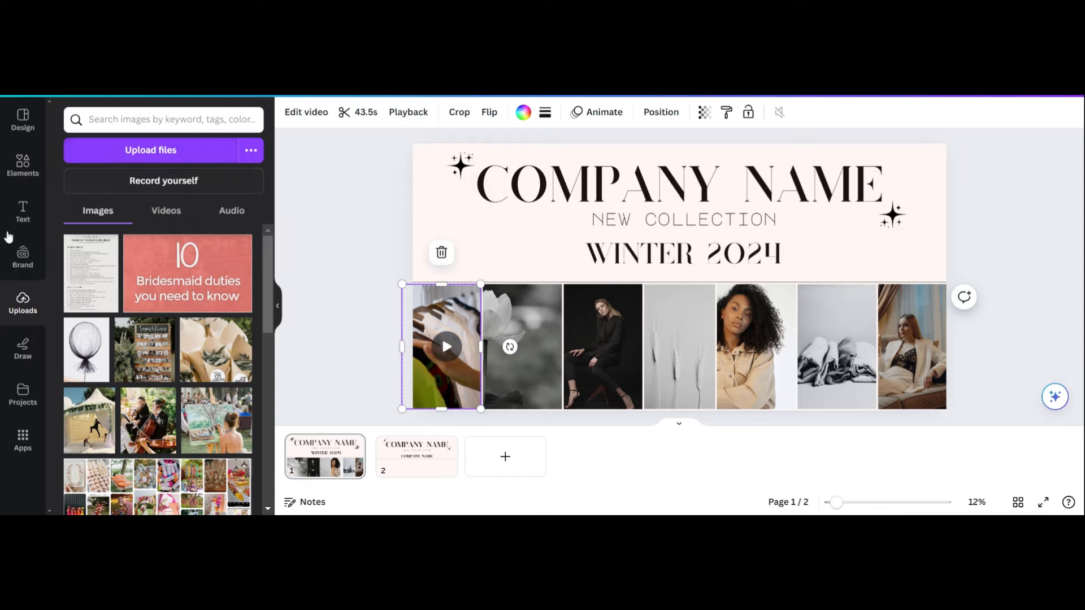
left_click(15, 209)
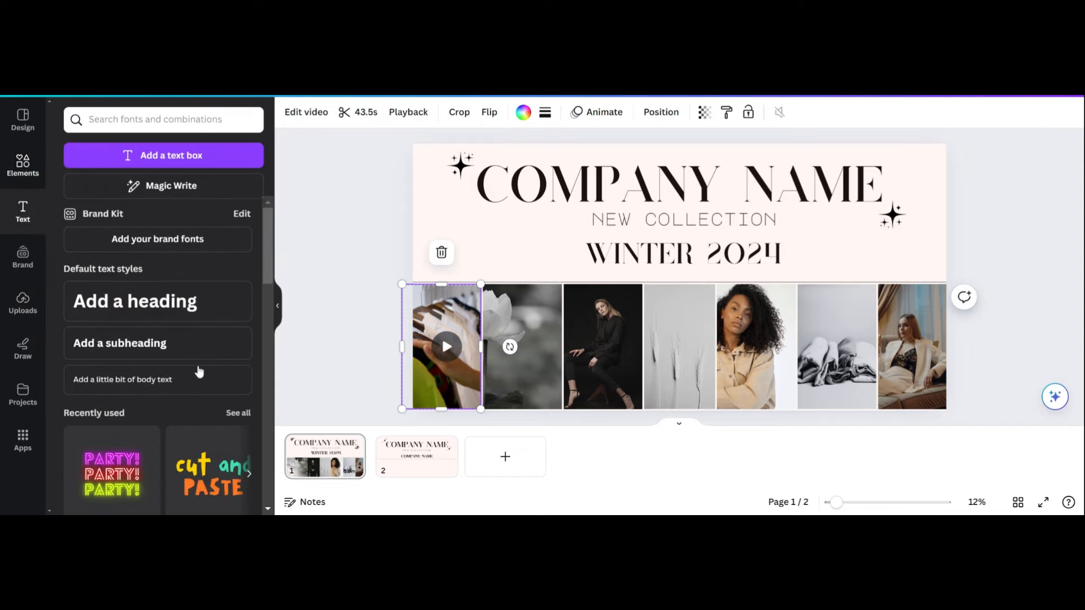
left_click(22, 165)
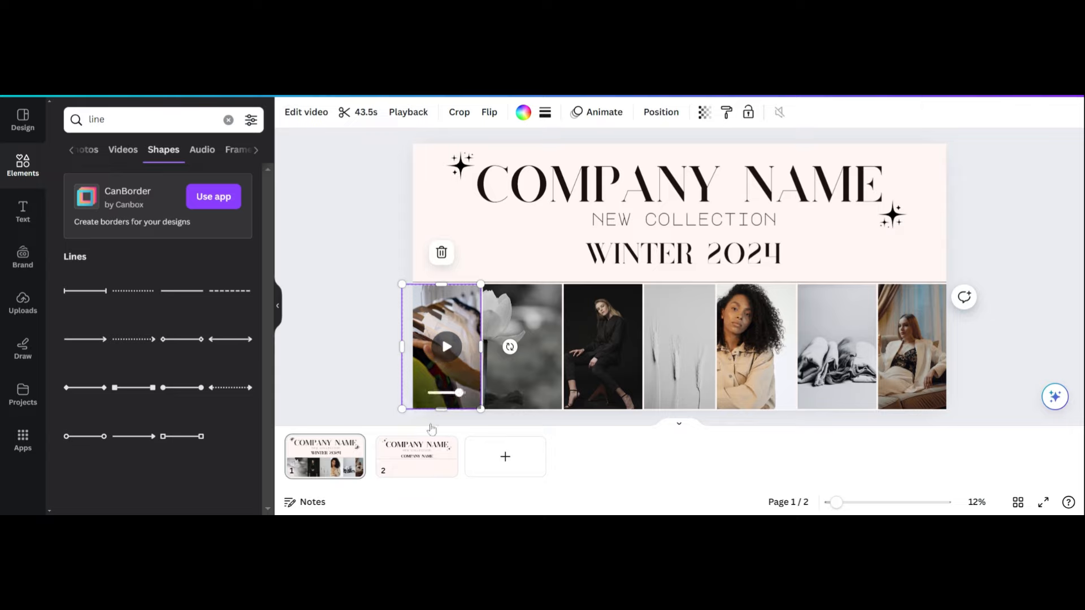
left_click(439, 442)
left_click(456, 348)
key("ctrl+v")
- Duplicate the video frame into an evenly spaced row of seven beneath the divider line, running past the page's right edge
left_click_drag(438, 331, 930, 330)
key("ctrl+d")
key("ctrl+d")
key("ctrl+d")
key("ctrl+d")
key("ctrl+d")
key("ctrl+d")
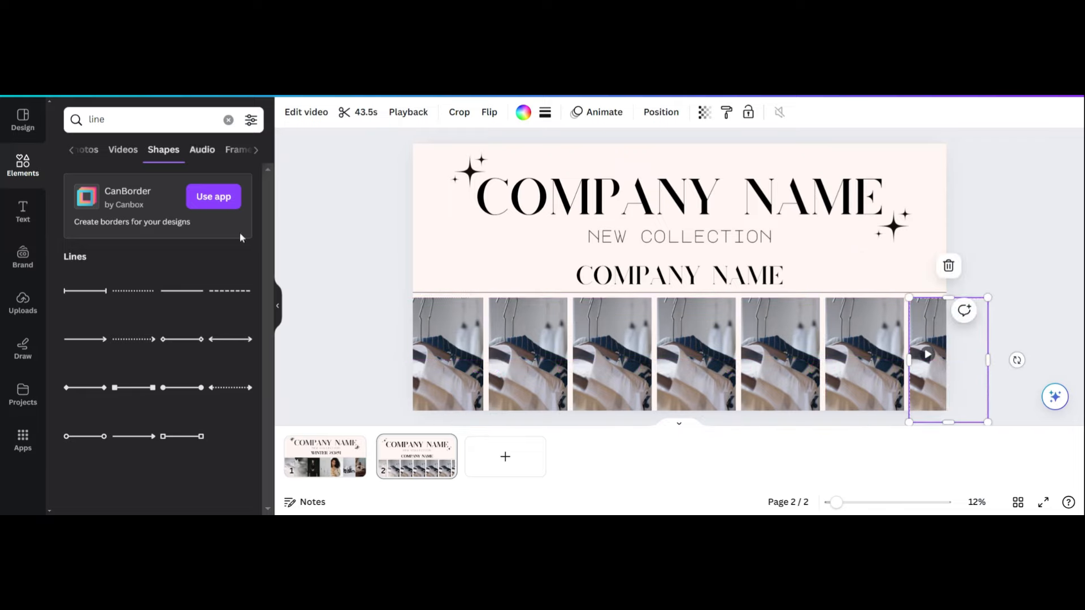
- Search the video elements for "models"
left_click(119, 132)
type("models")
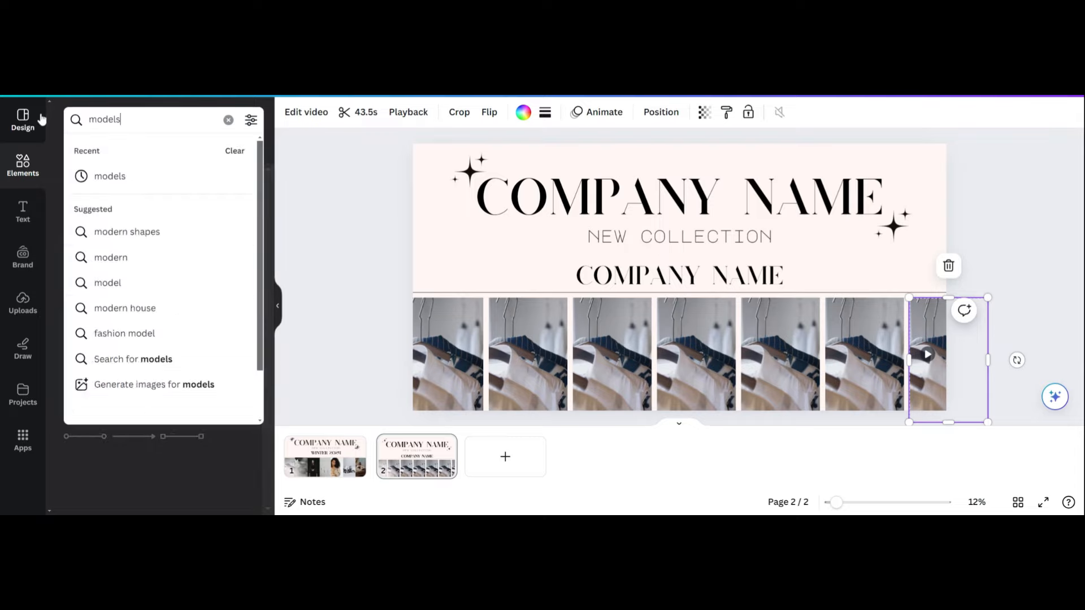
key("Return")
left_click(126, 149)
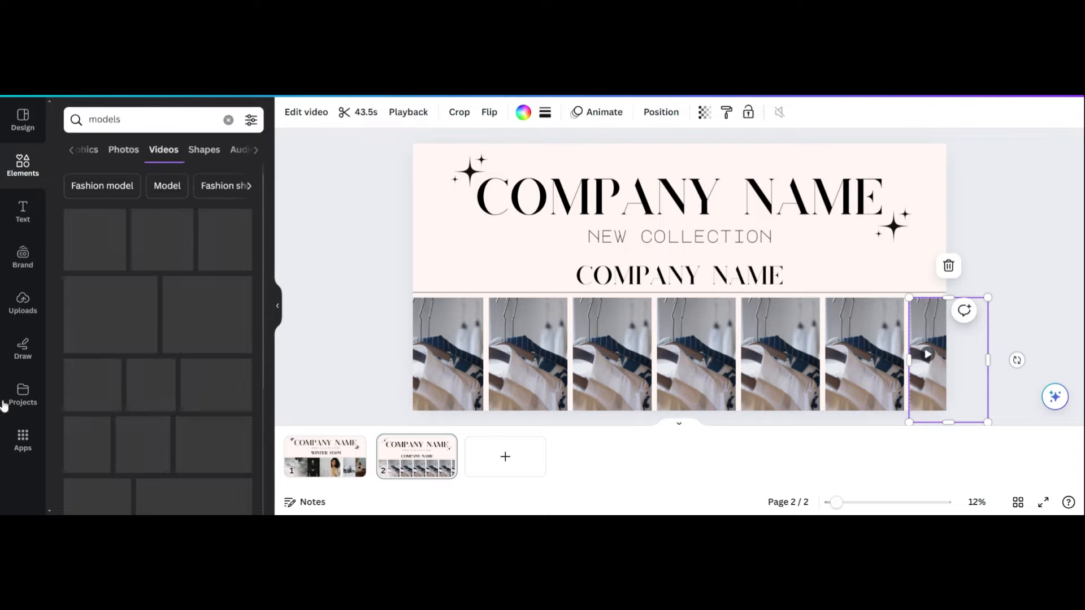
- Fill the first, third and fifth frames with the studio photographer, dark-background woman and camera-on-tripod video clips
scroll(168, 385, "down", 5)
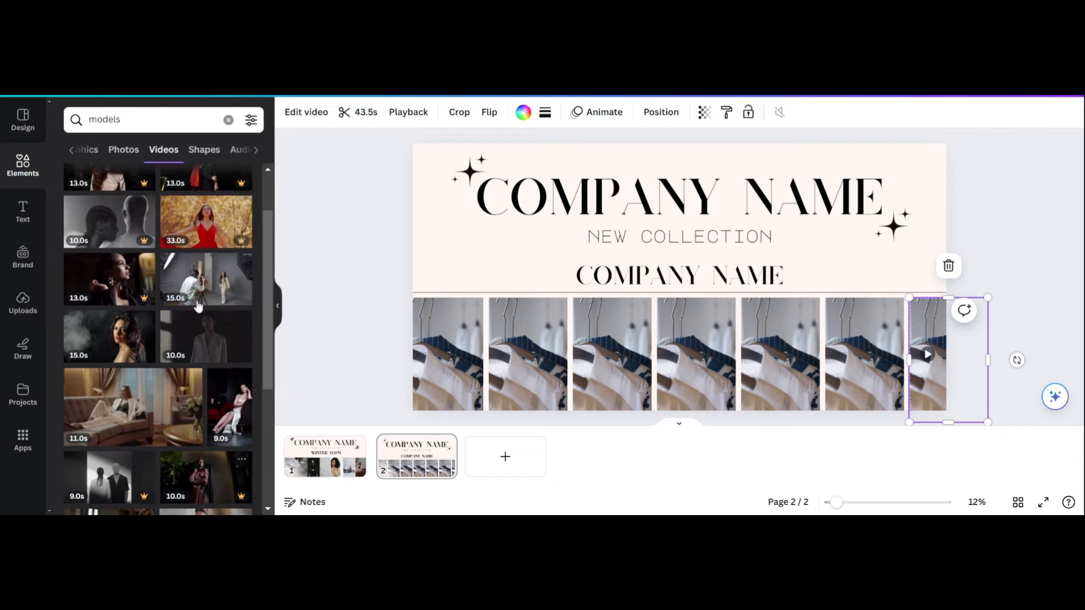
left_click_drag(197, 305, 438, 362)
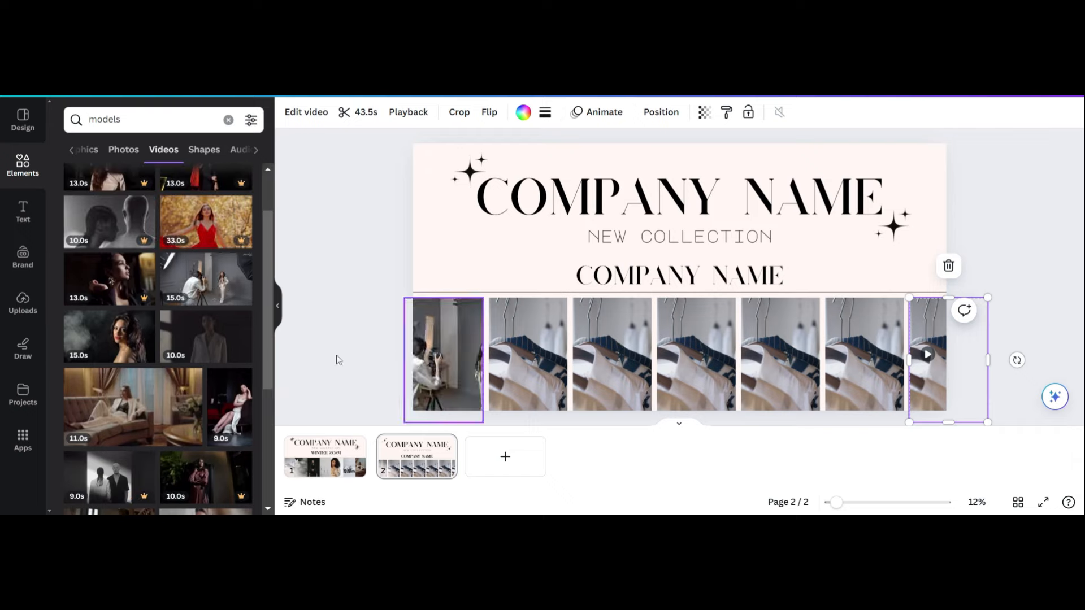
left_click_drag(222, 334, 549, 361)
scroll(170, 362, "down", 3)
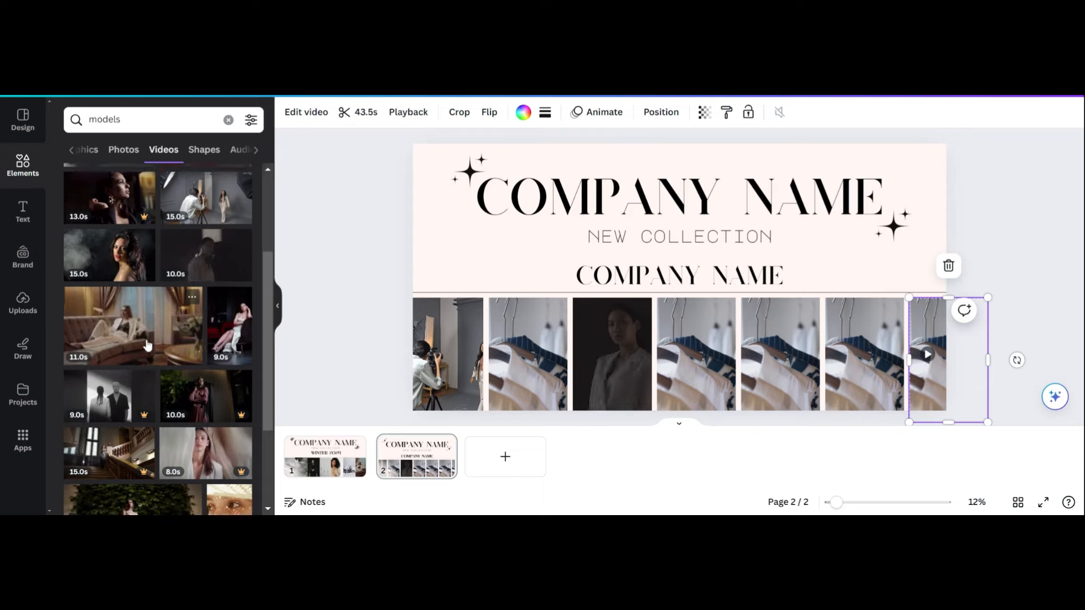
scroll(147, 345, "down", 3)
scroll(125, 386, "down", 2)
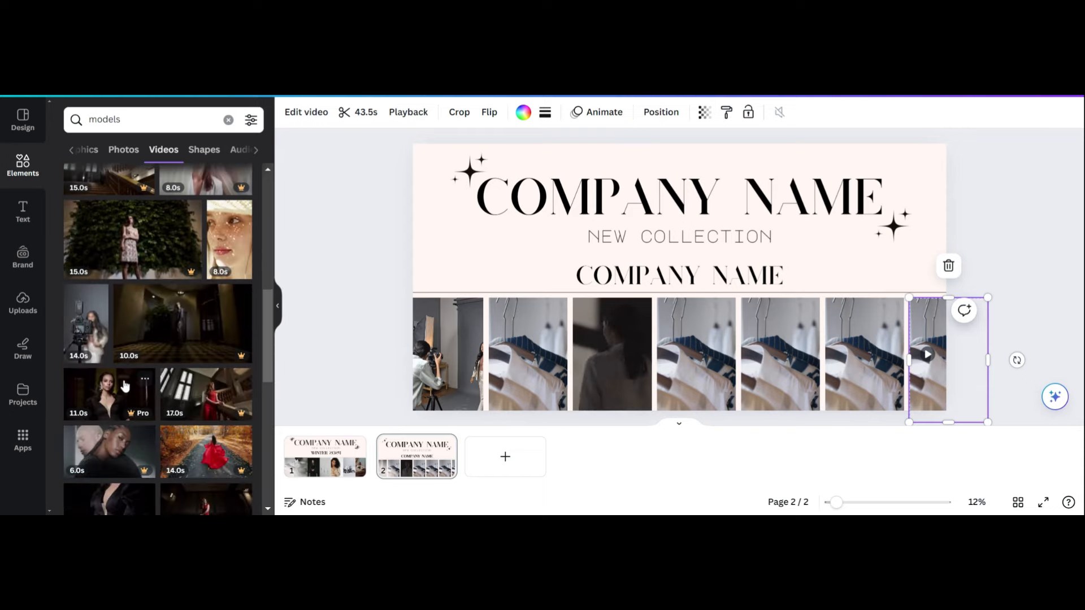
left_click_drag(81, 323, 781, 354)
scroll(175, 394, "down", 1)
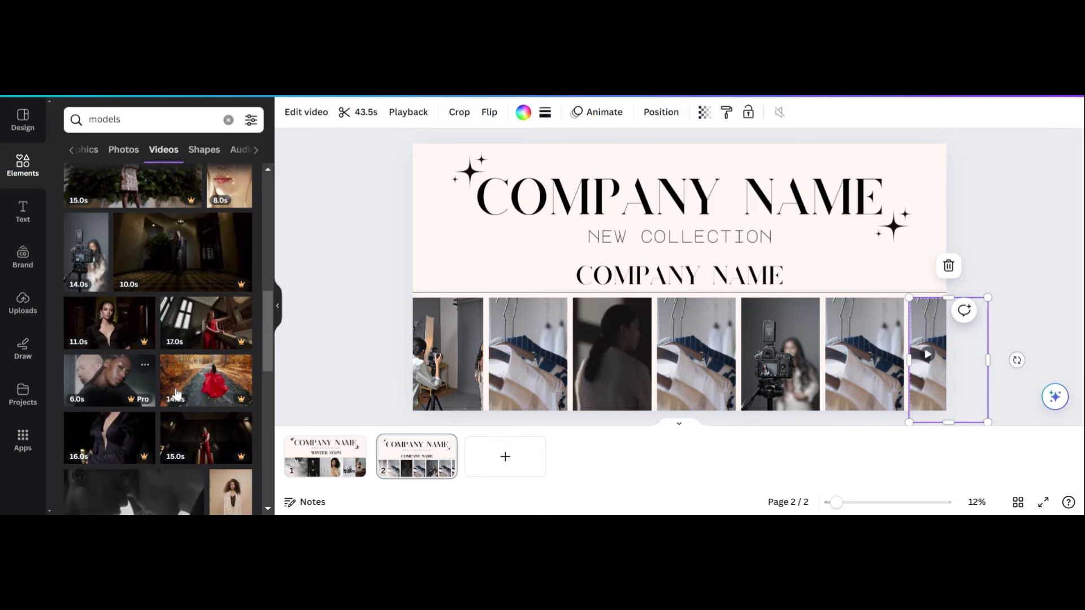
scroll(176, 394, "down", 4)
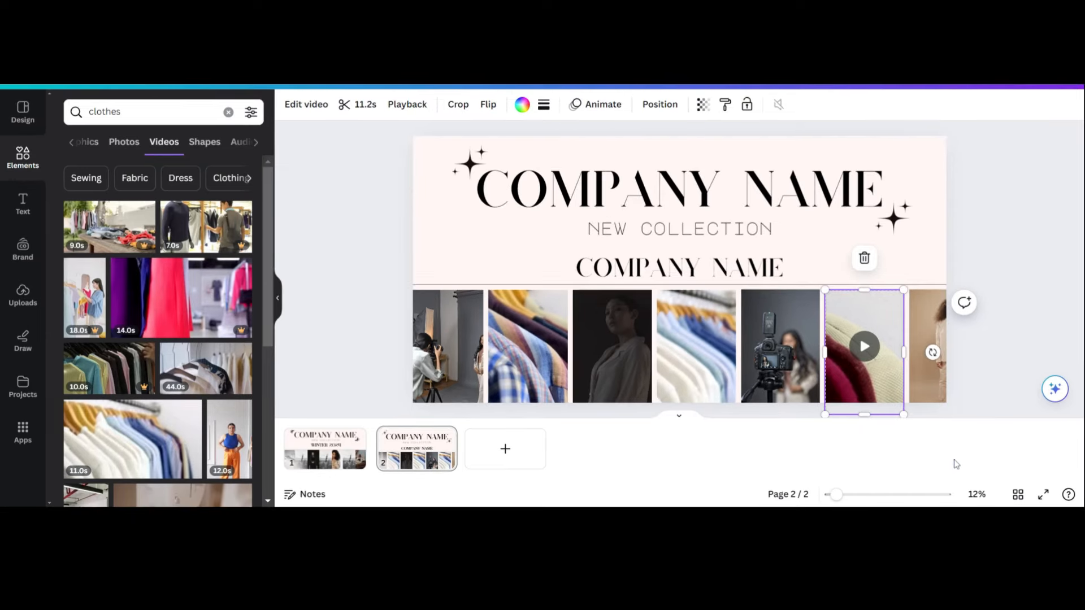
- Replace the "clothes" search with "flowers" and show the photo results
left_click_drag(125, 111, 12, 115)
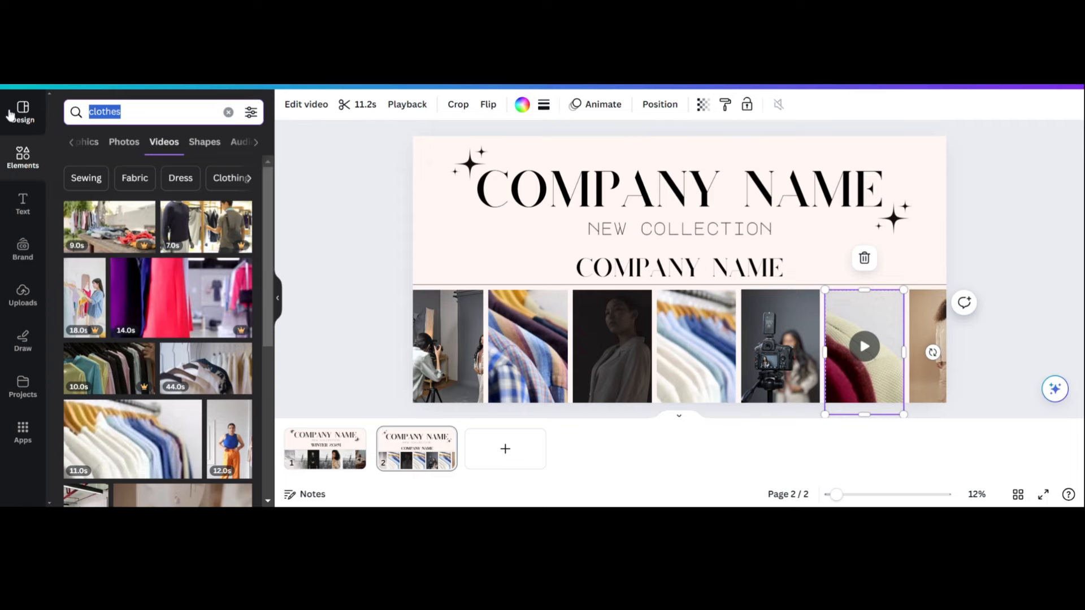
type("flower")
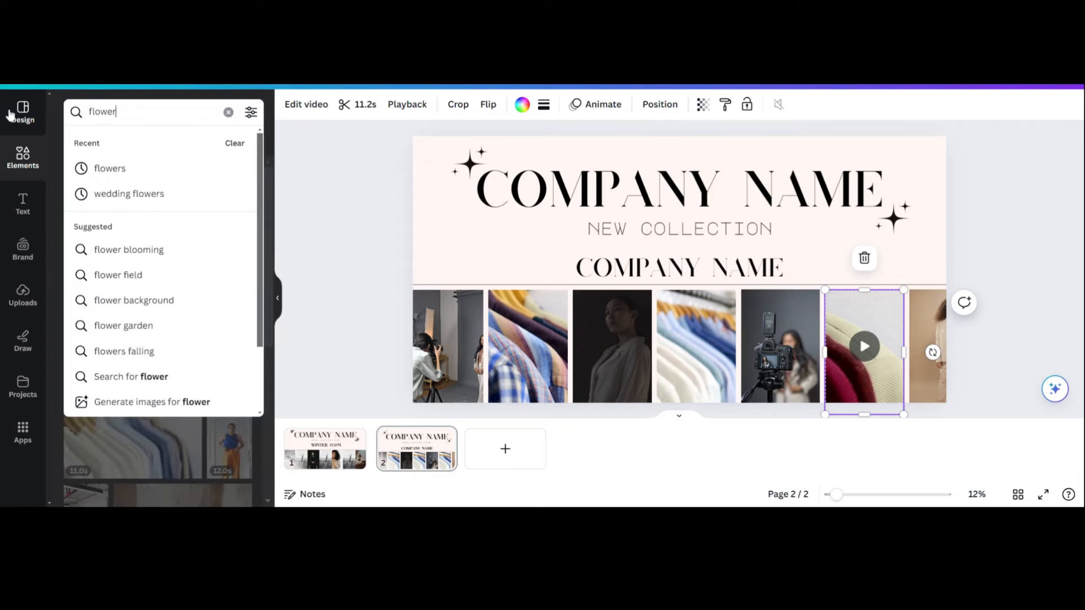
type("s")
key("Return")
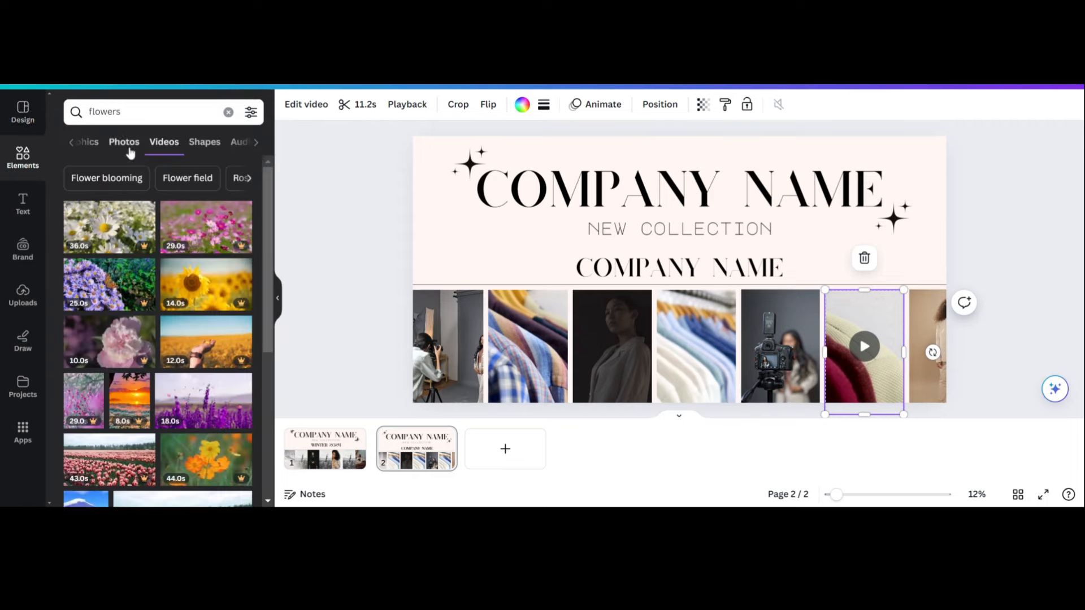
left_click(125, 142)
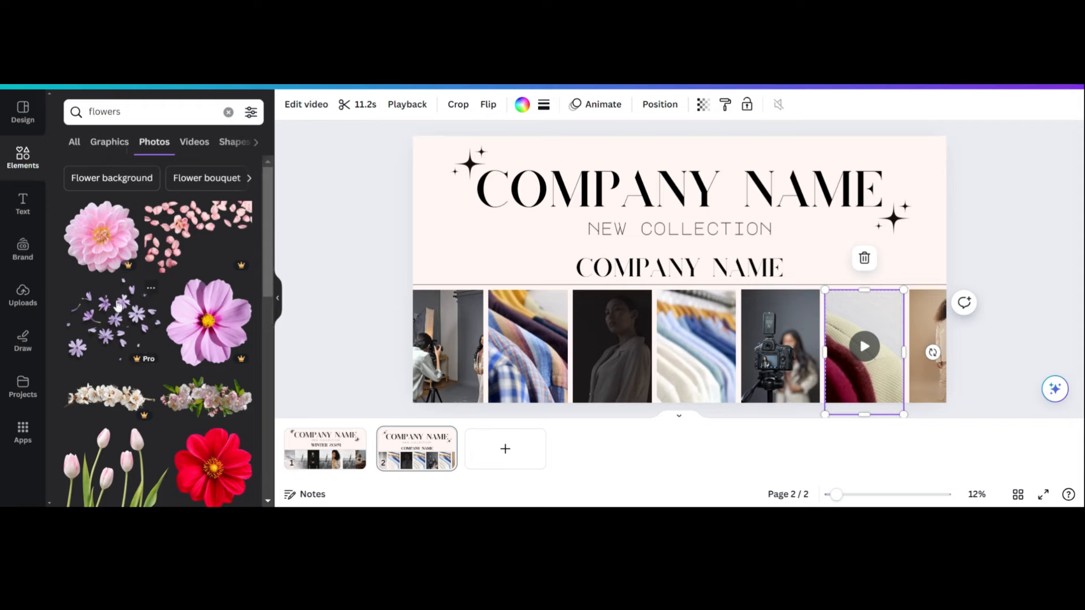
- Fill the second, fourth and sixth frames with the yellow sunset flowers, pink flower field and pale beige flower field photos
scroll(117, 306, "down", 6)
scroll(120, 306, "up", 2)
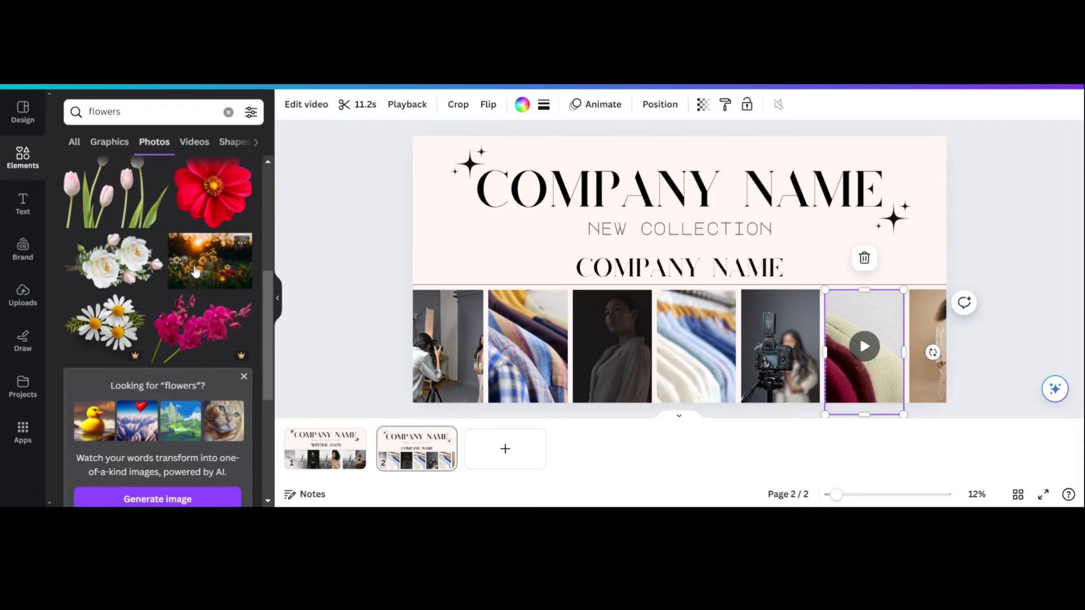
left_click_drag(195, 271, 526, 346)
scroll(181, 282, "down", 3)
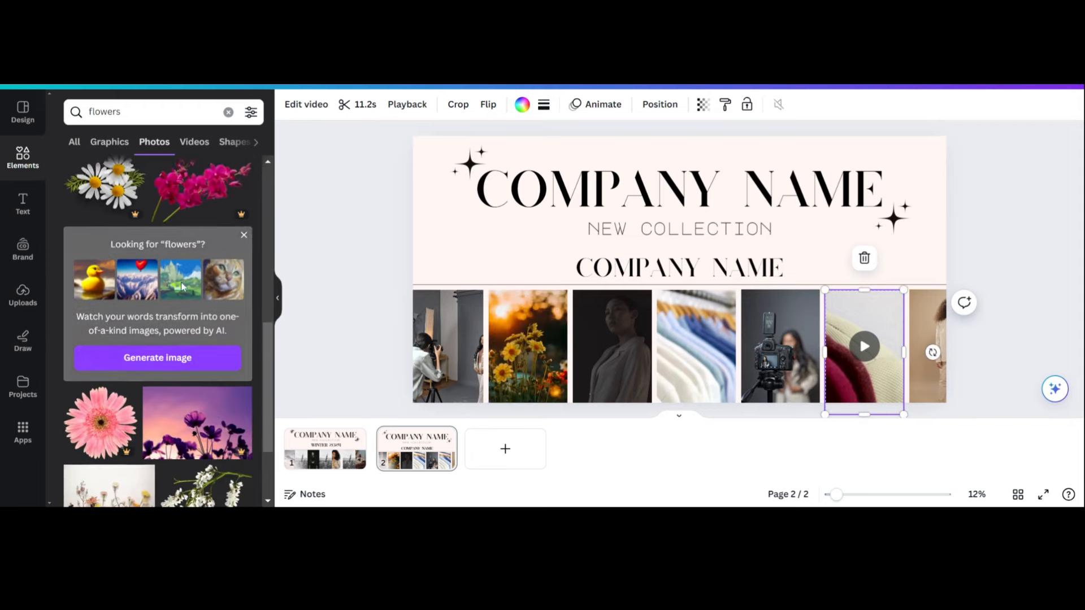
scroll(181, 282, "down", 7)
scroll(180, 333, "up", 2)
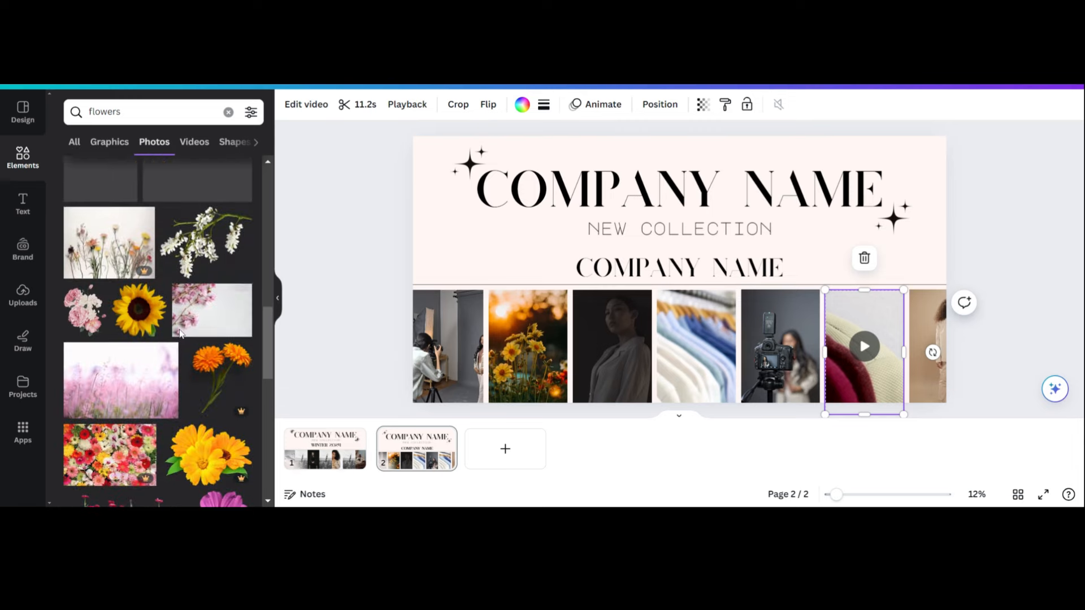
scroll(179, 334, "down", 2)
left_click_drag(120, 314, 697, 346)
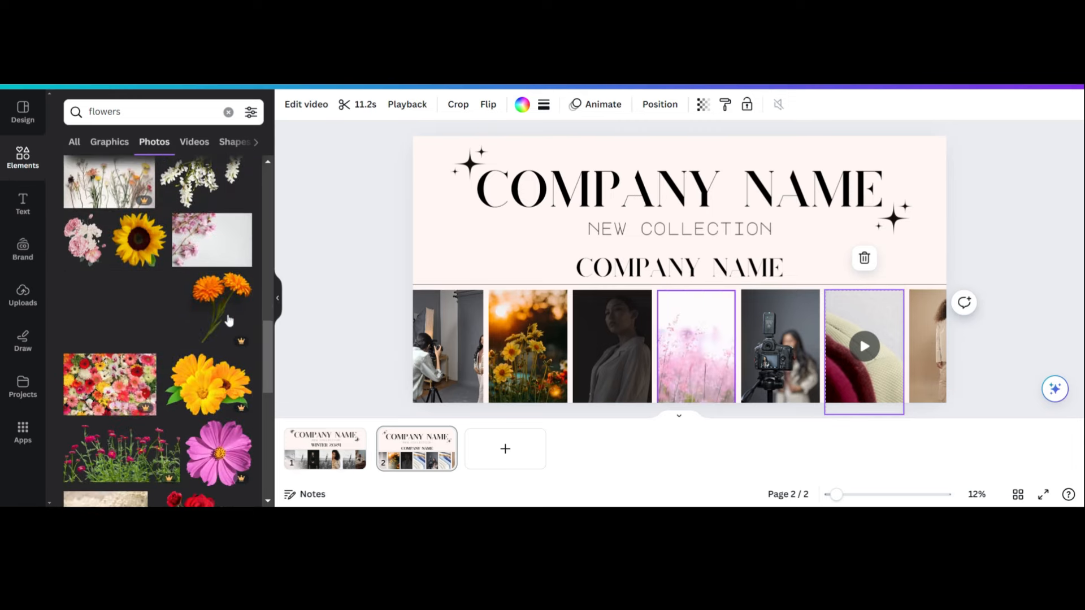
scroll(226, 316, "down", 5)
left_click_drag(106, 237, 865, 350)
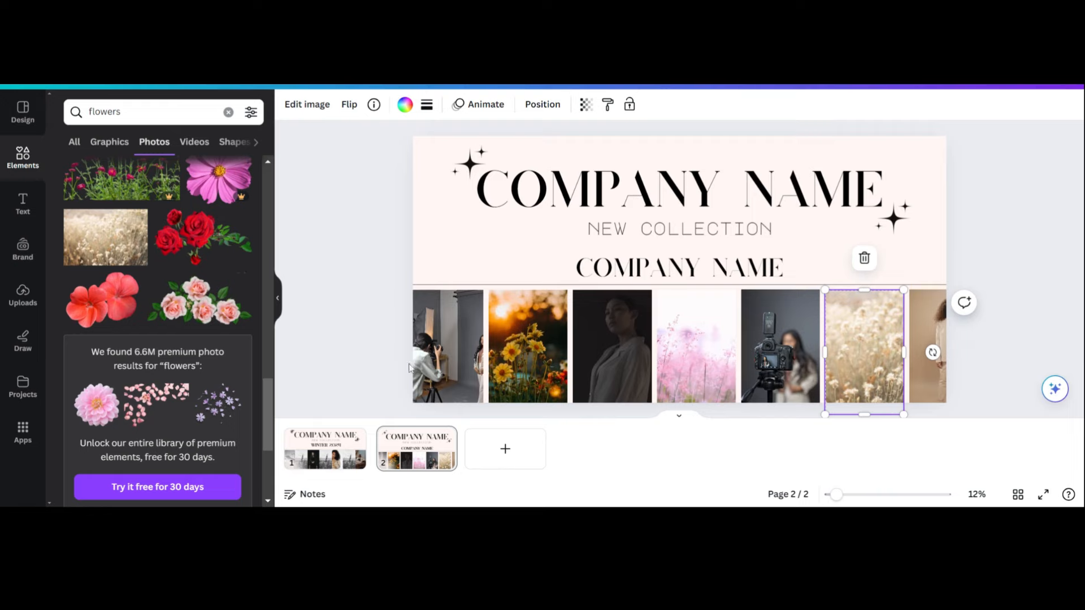
- Apply the Classic filter from the Mono group to the yellow sunset flowers photo in the second frame
left_click(560, 359)
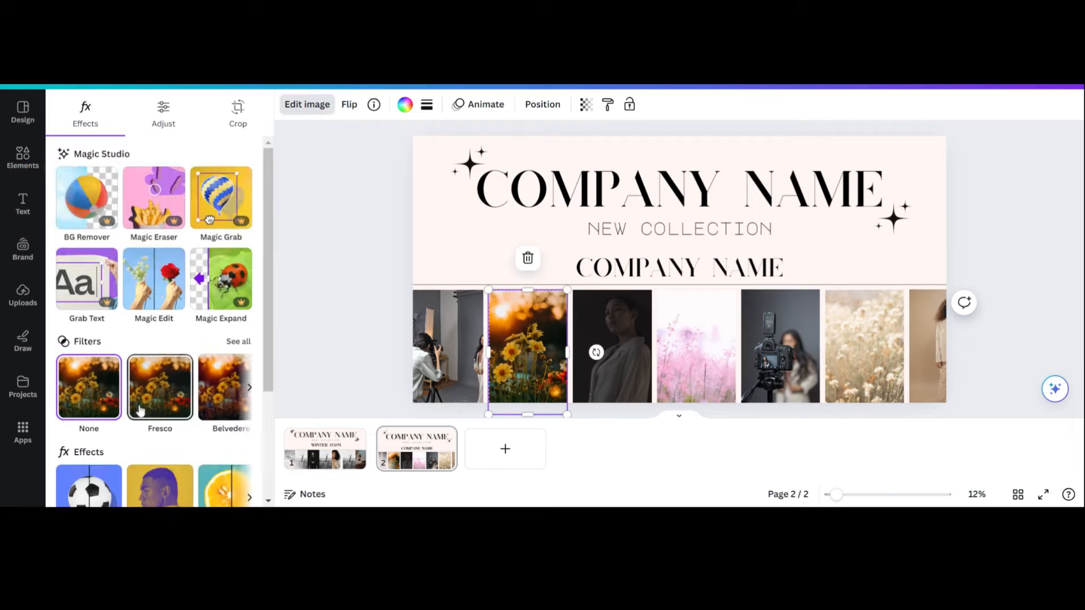
scroll(238, 192, "down", 3)
left_click(238, 182)
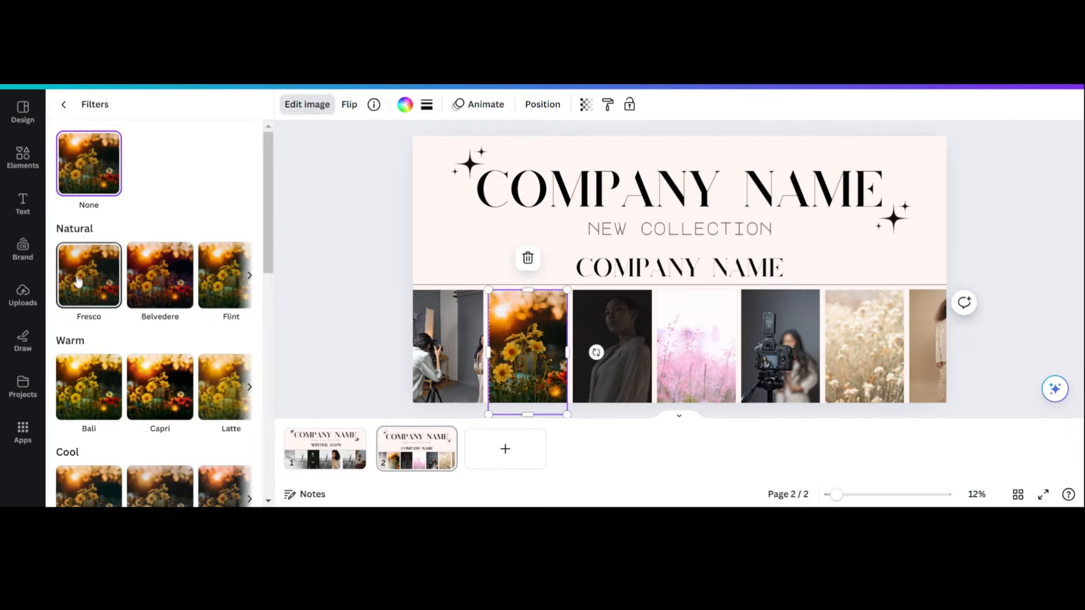
scroll(80, 301, "down", 10)
left_click(85, 342)
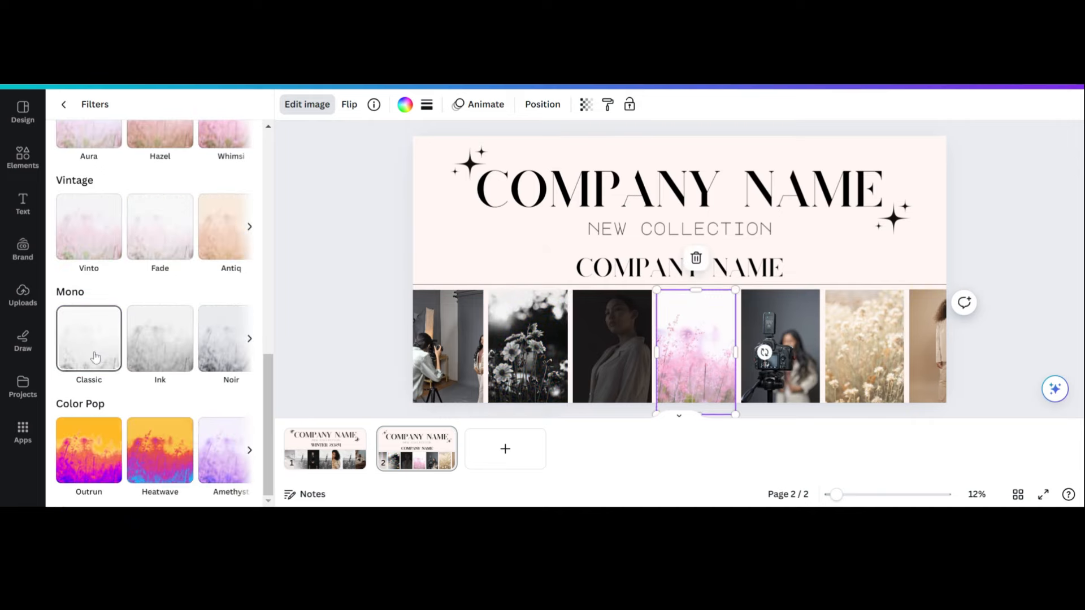
- Apply the Newspaper filter to the pink flower field photo and the Noir filter to the pale flower field photo
left_click(249, 339)
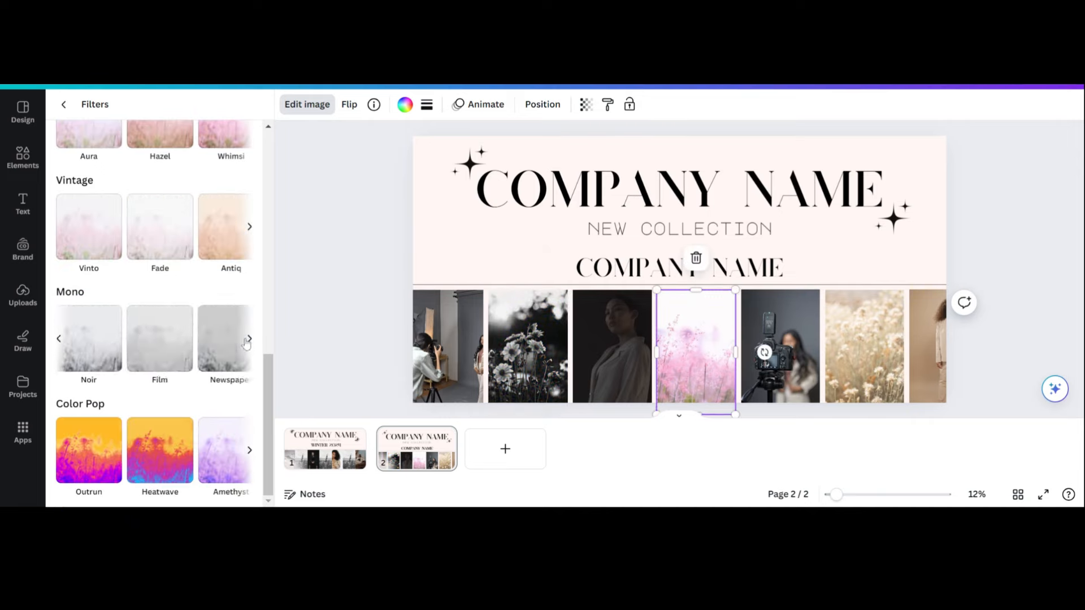
left_click(209, 370)
left_click(846, 360)
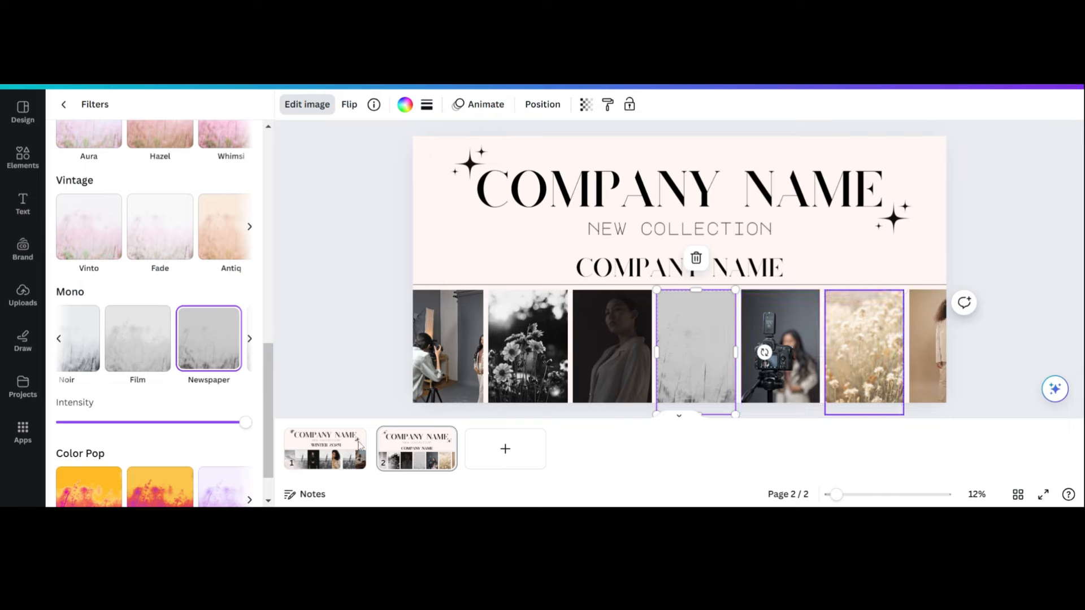
left_click(81, 362)
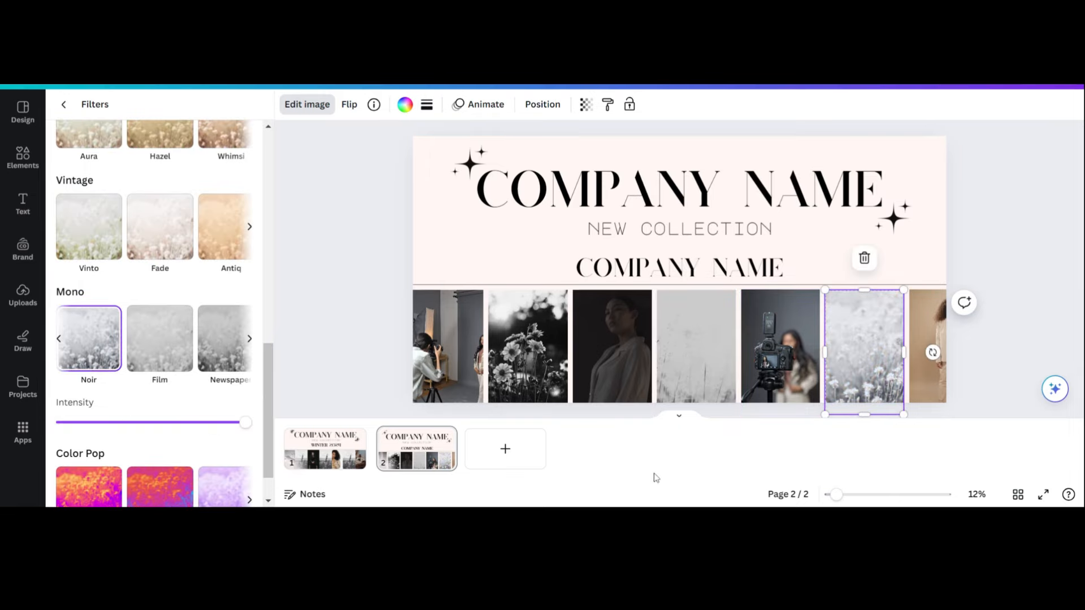
- Preview the design full screen, skipping ahead to 36 seconds and further along the playback
left_click(1043, 496)
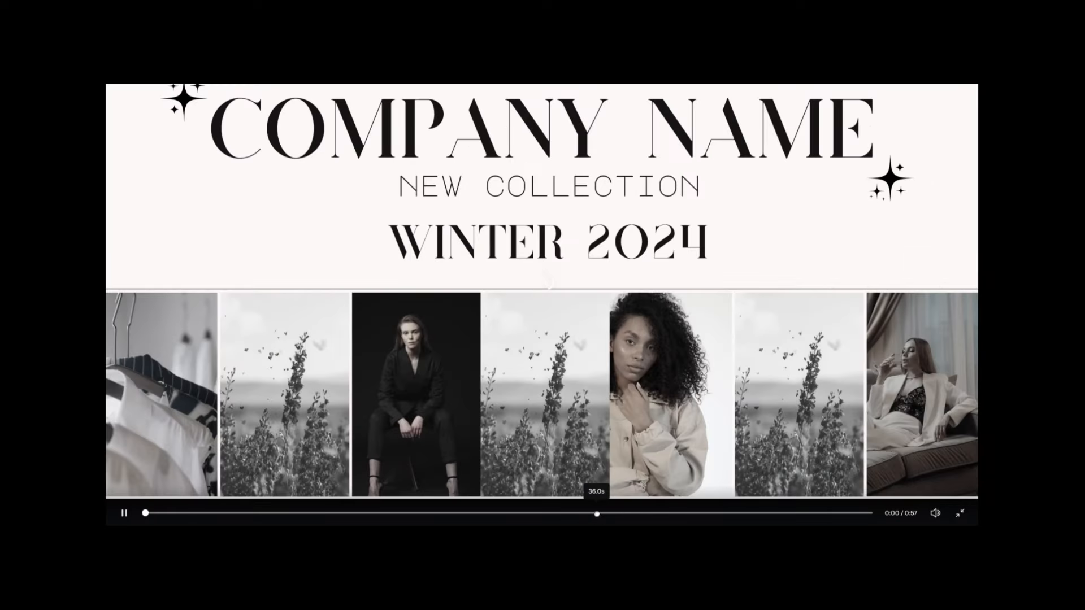
left_click(598, 515)
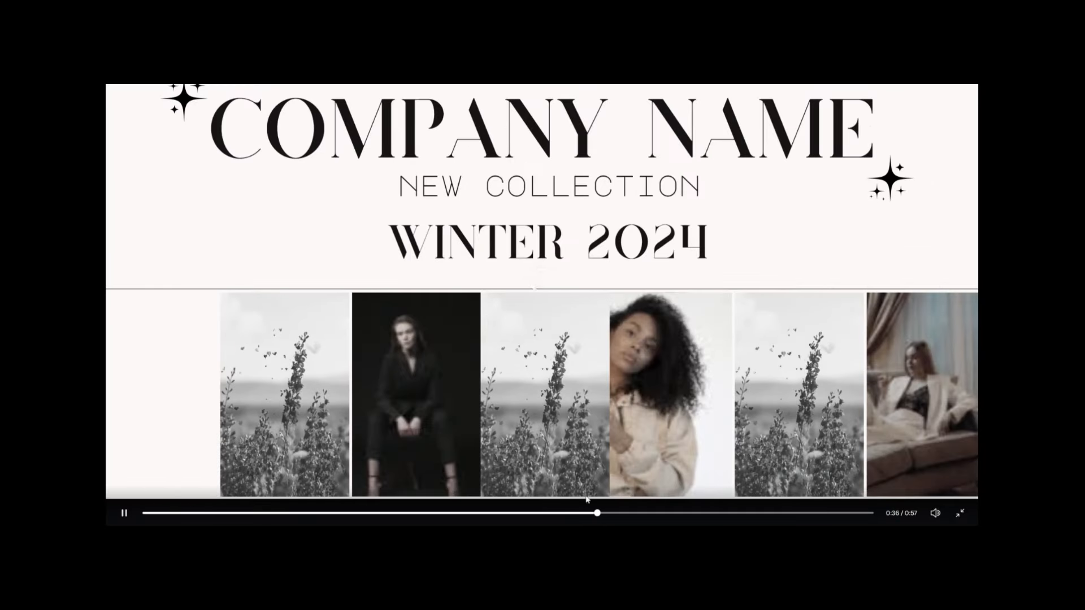
left_click(678, 514)
key("space")
left_click(717, 514)
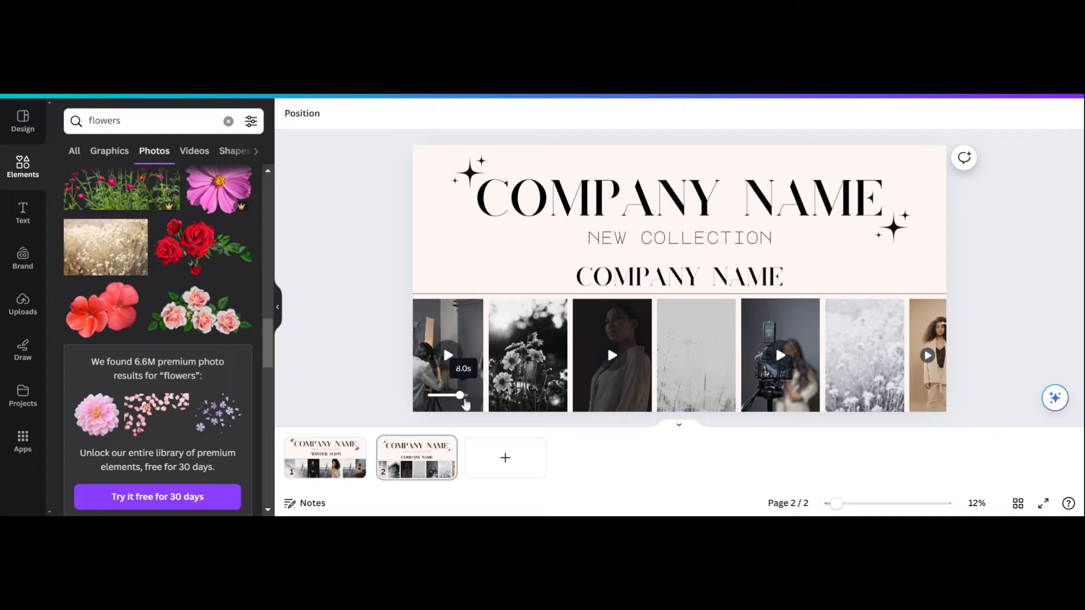
- Review the video playback settings of the first, third, fifth and last model clips on page 2
left_click(455, 390)
left_click(408, 116)
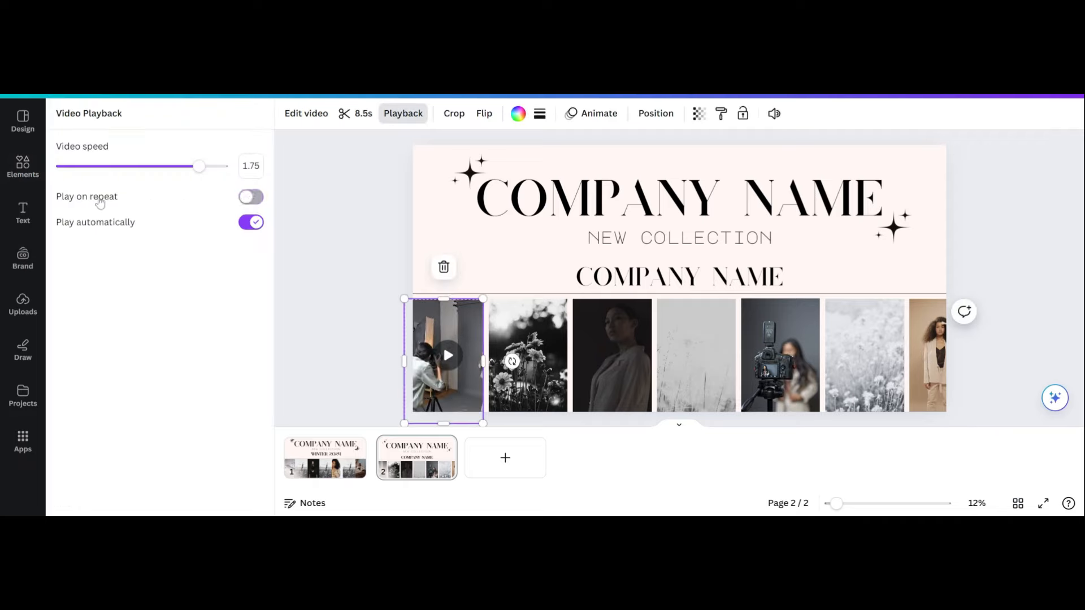
left_click(608, 345)
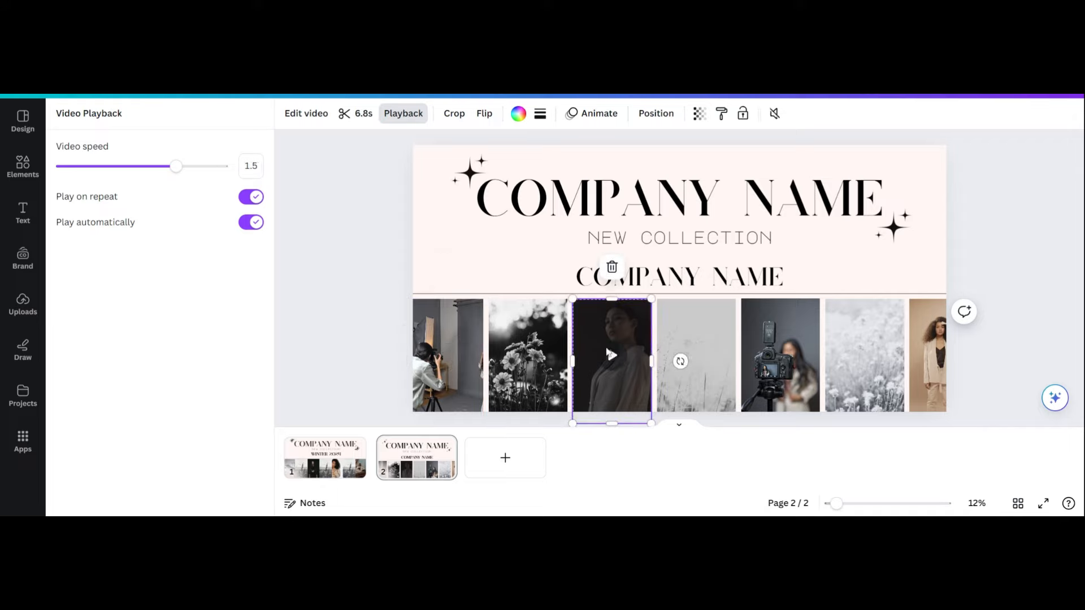
left_click(780, 356)
left_click(945, 351)
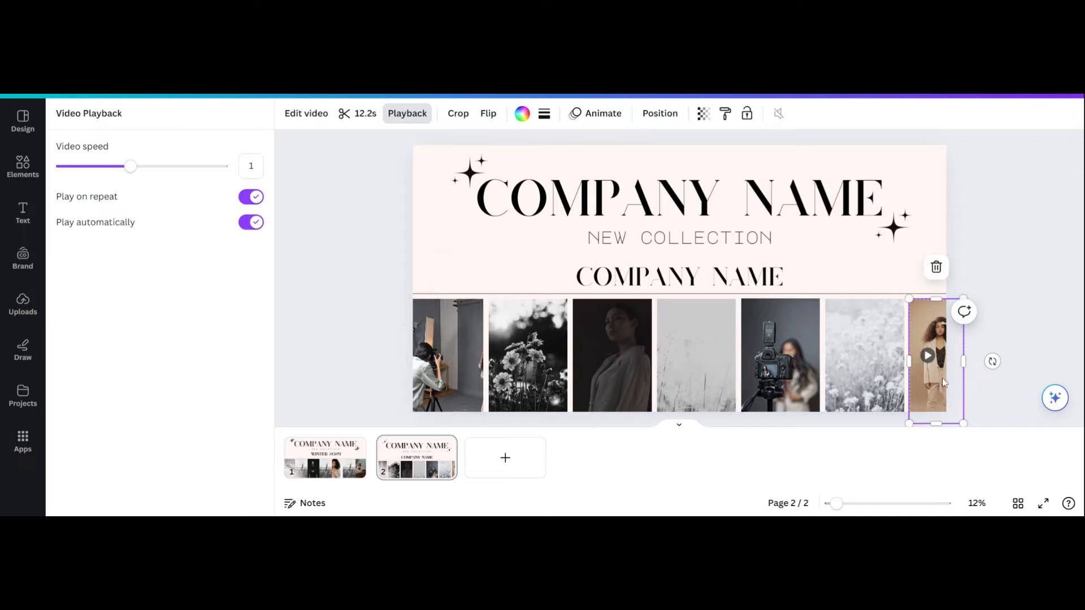
- Adjust the last model clip's placement and size so it sits beside the pale flower photo and extends slightly past the page edge
left_click_drag(934, 385, 941, 380)
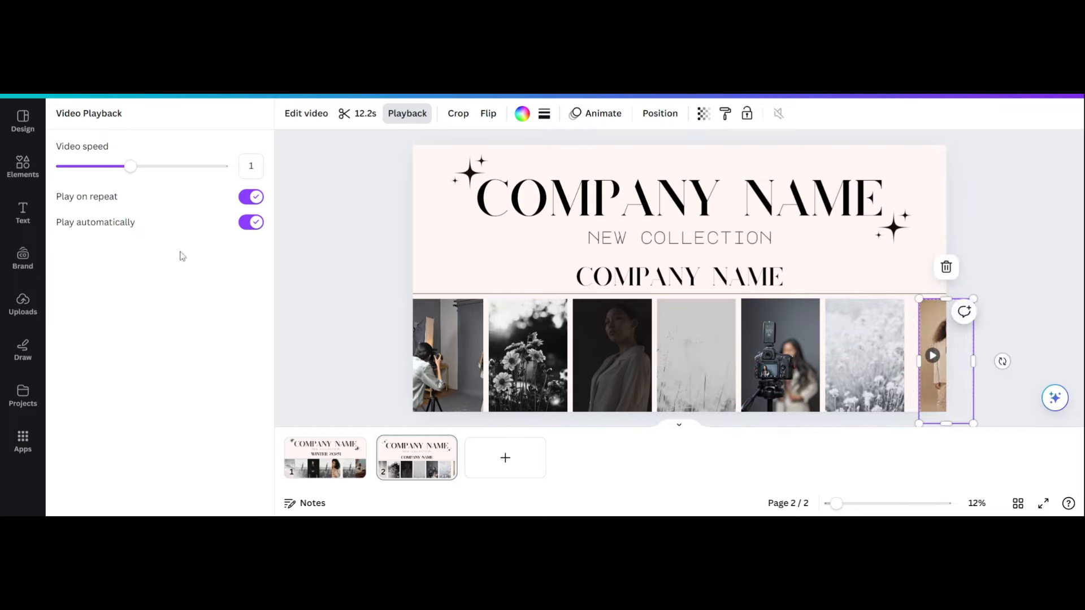
left_click(458, 115)
left_click(1042, 331)
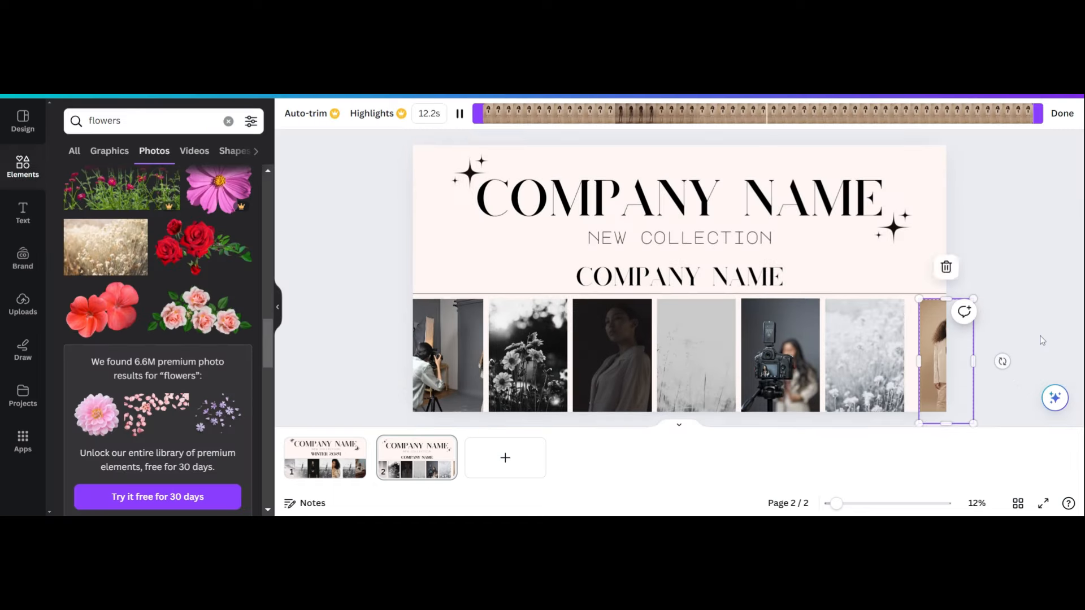
left_click_drag(921, 354, 933, 365)
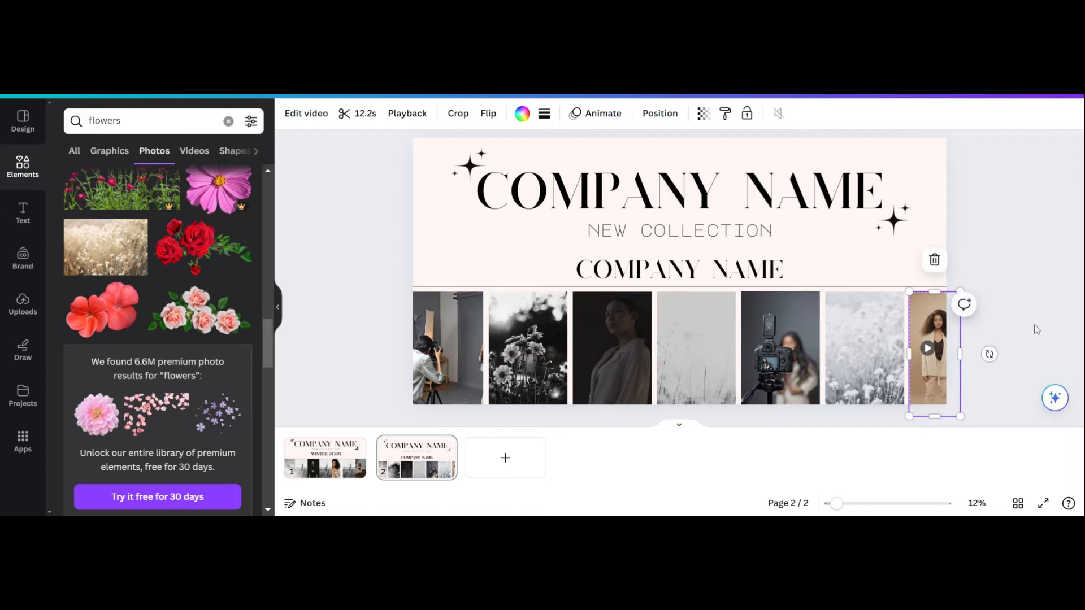
left_click(1042, 251)
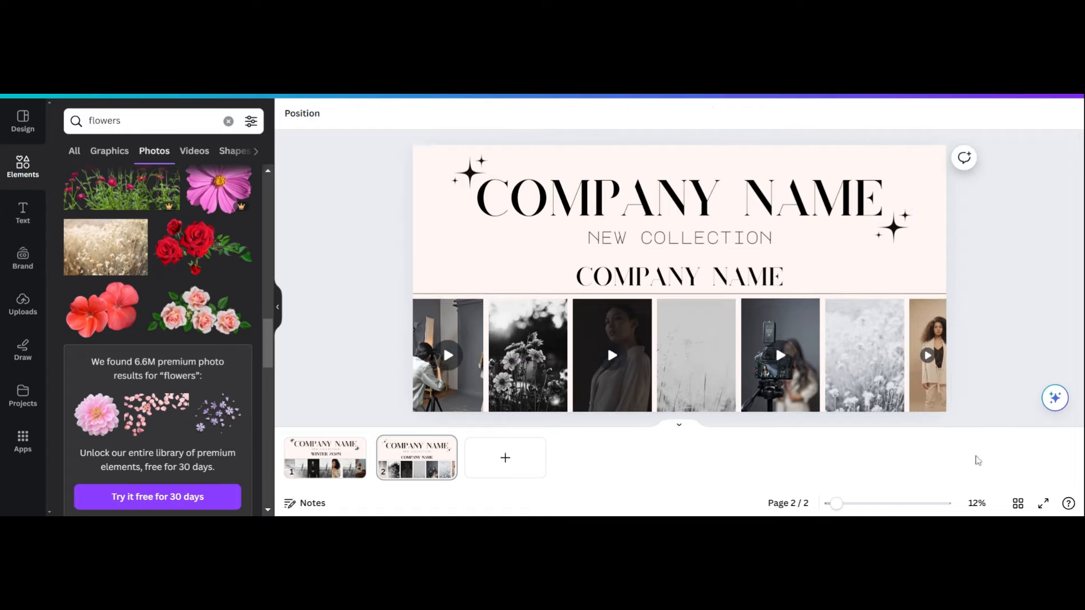
- Preview the adjusted design full screen and jump to 41.8 seconds in the playback
left_click(1044, 503)
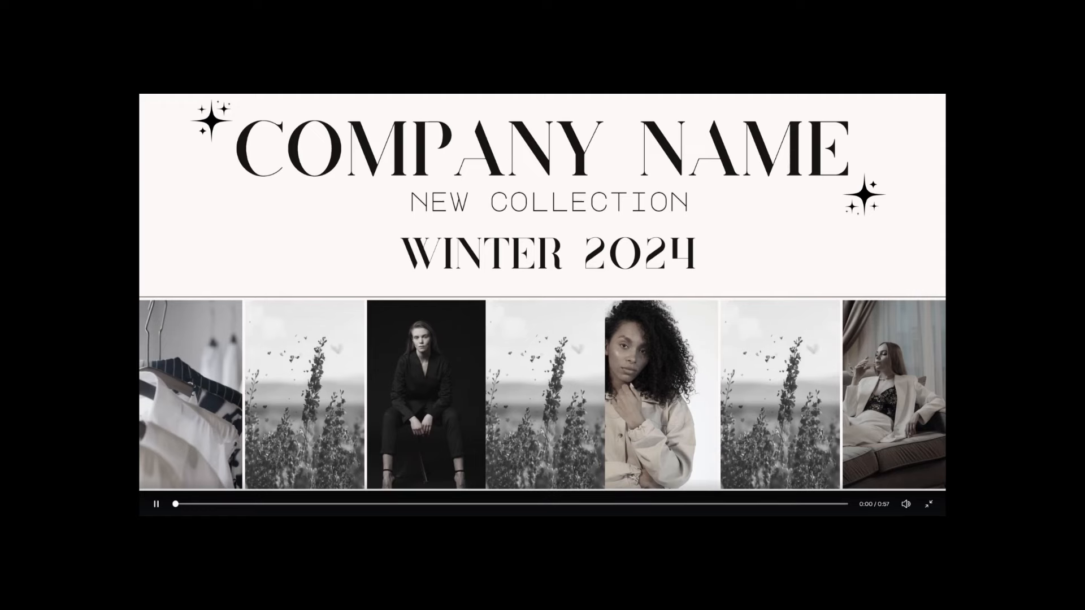
left_click(660, 504)
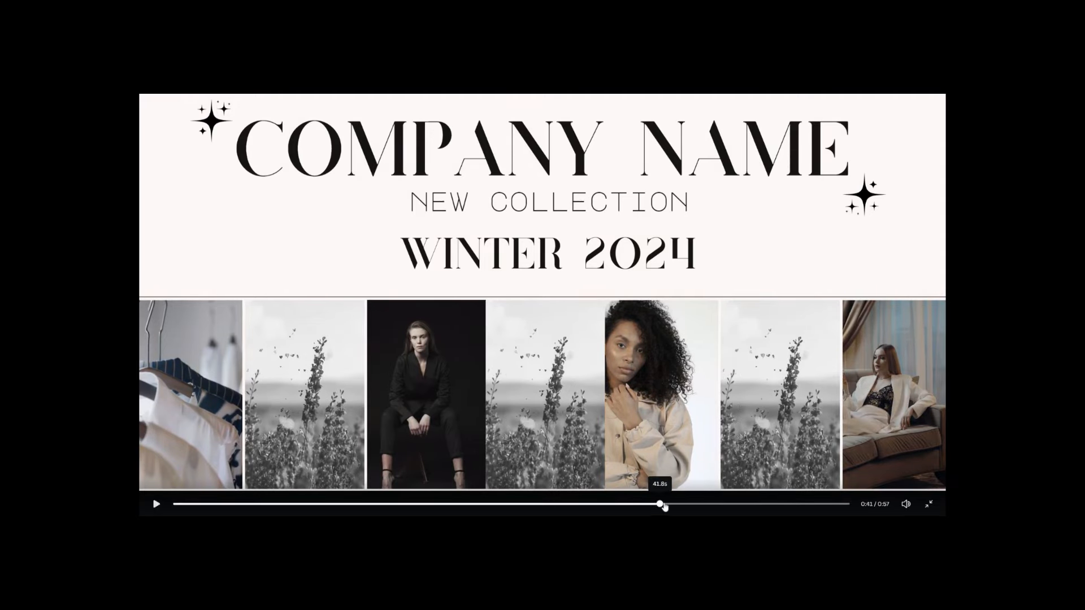